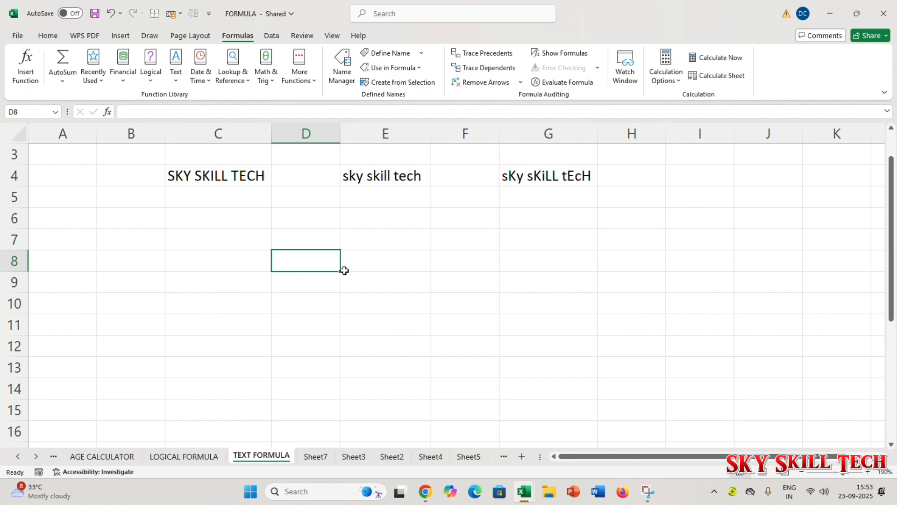
# Examine the three sample texts in C4, E4 and G4 and the list of available text functions.
pyautogui.click(262, 178)
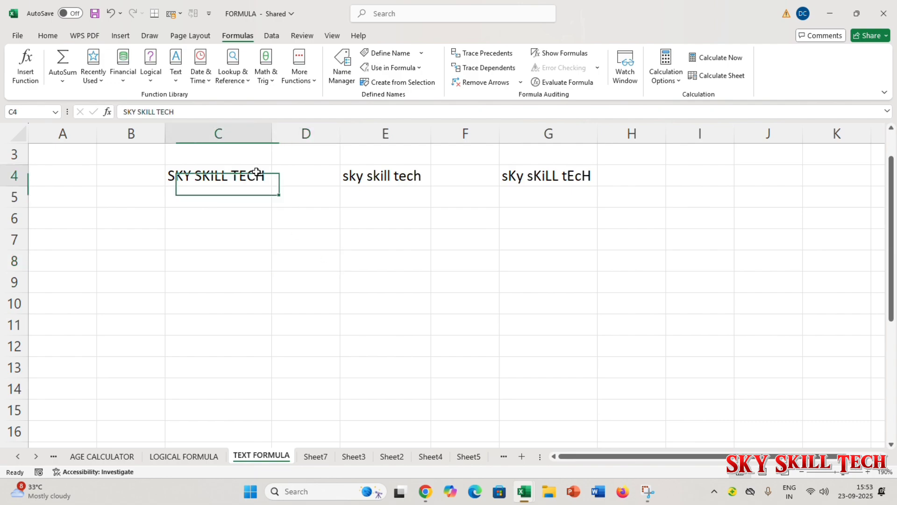
pyautogui.click(357, 225)
pyautogui.click(378, 175)
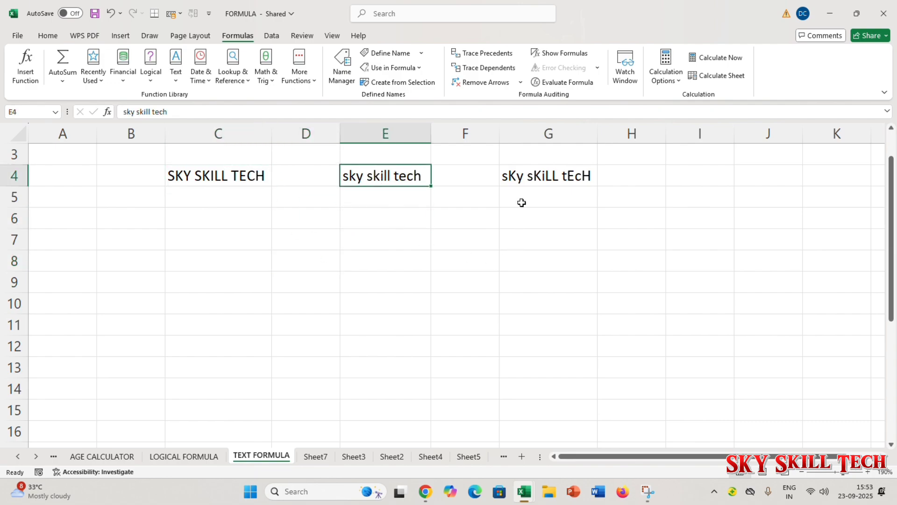
pyautogui.click(526, 186)
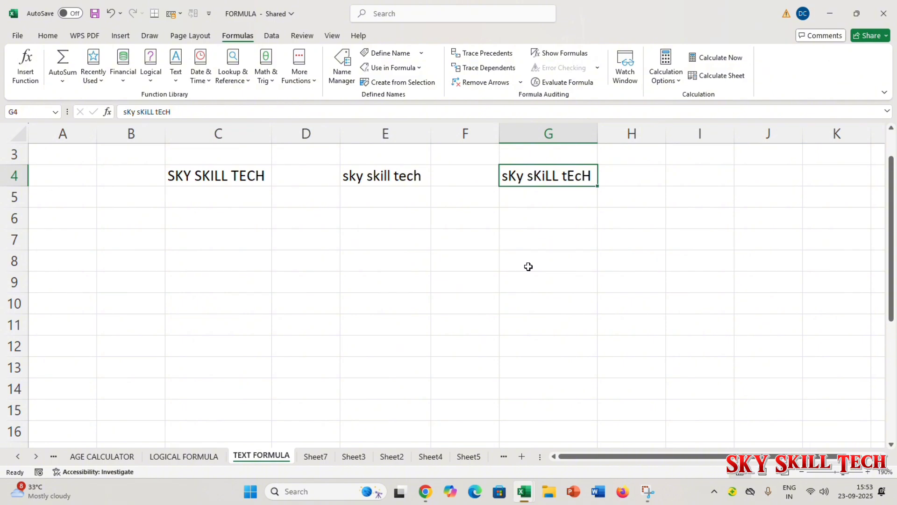
pyautogui.click(369, 264)
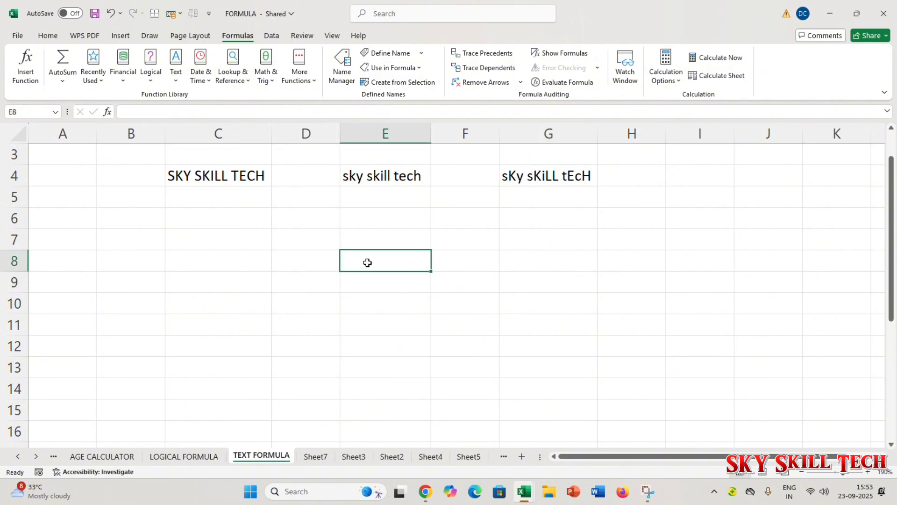
pyautogui.click(175, 68)
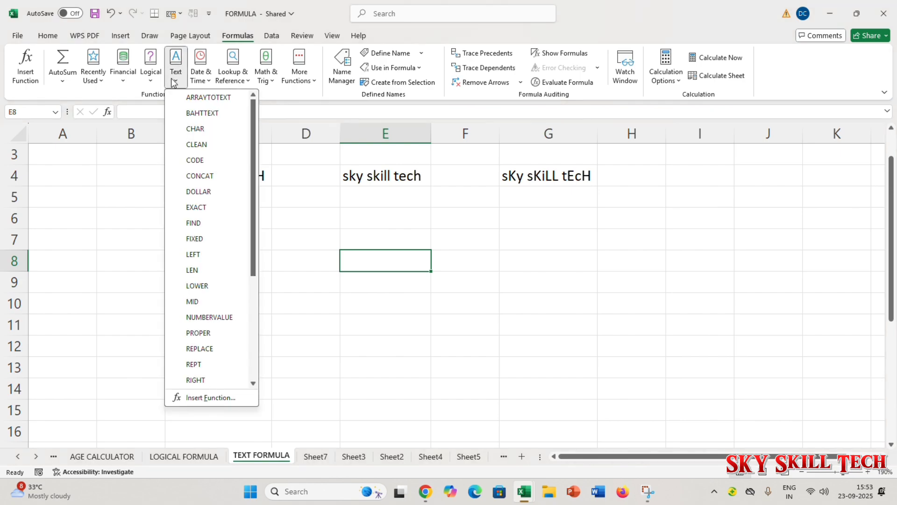
pyautogui.click(411, 323)
pyautogui.click(236, 233)
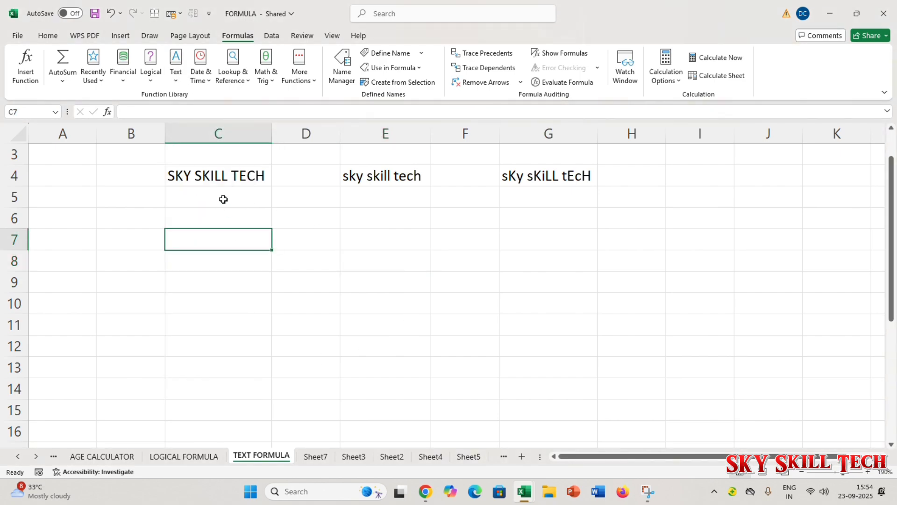
pyautogui.click(176, 84)
pyautogui.scroll(-3, 205, 211)
pyautogui.scroll(3, 204, 211)
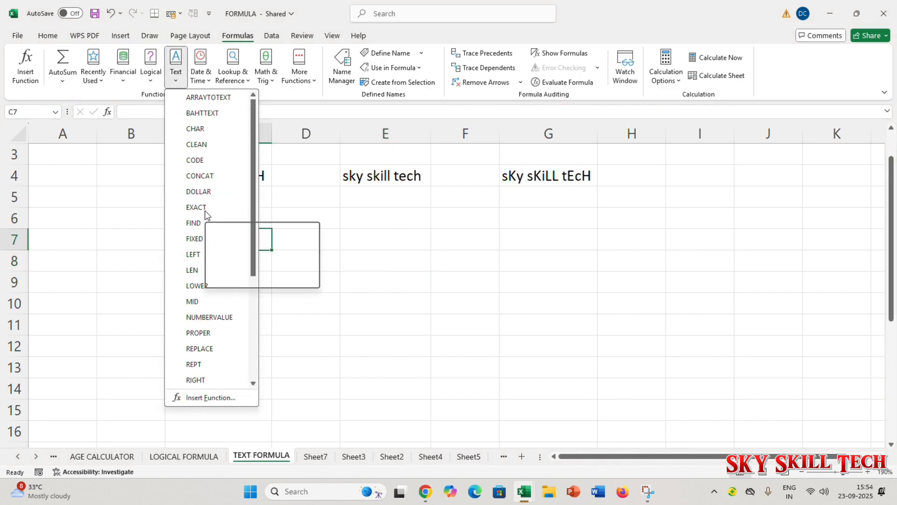
pyautogui.click(409, 267)
# Enter =LOWER(C4) in cell C6 to convert the uppercase sample text to lowercase.
pyautogui.click(262, 219)
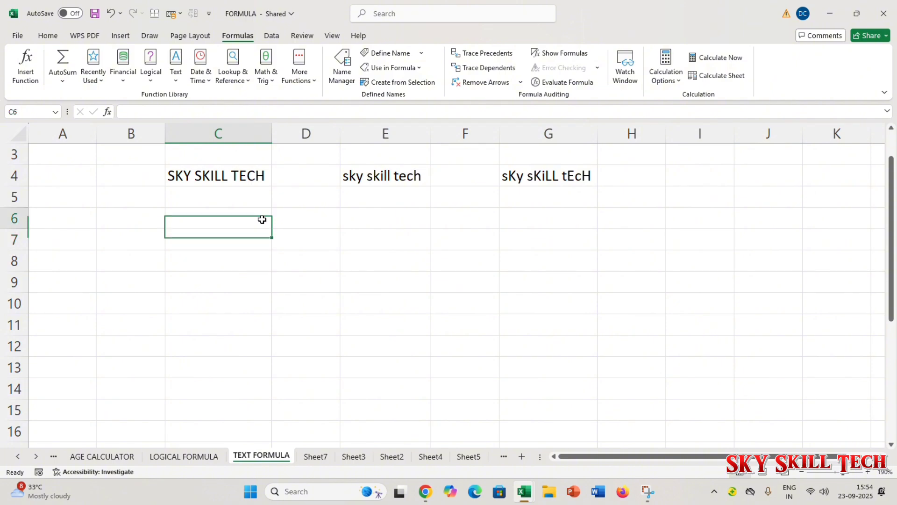
pyautogui.click(321, 222)
pyautogui.click(255, 221)
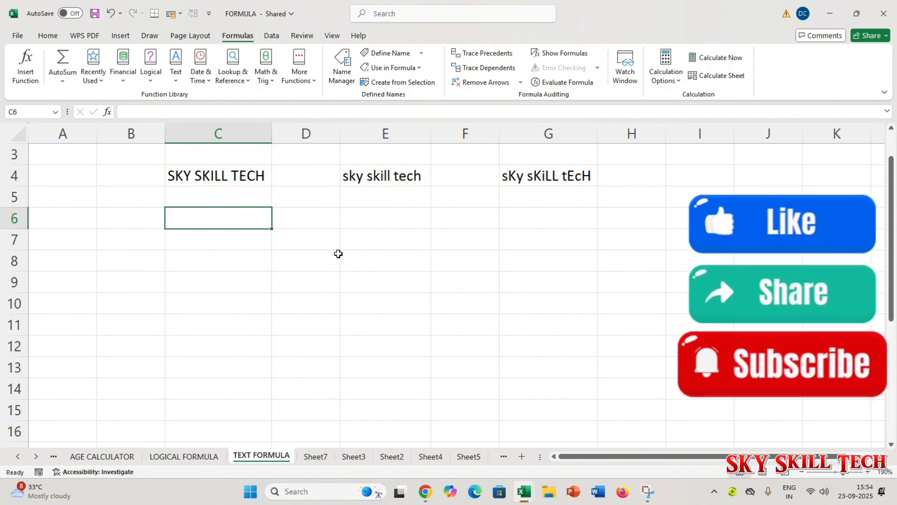
pyautogui.write('=')
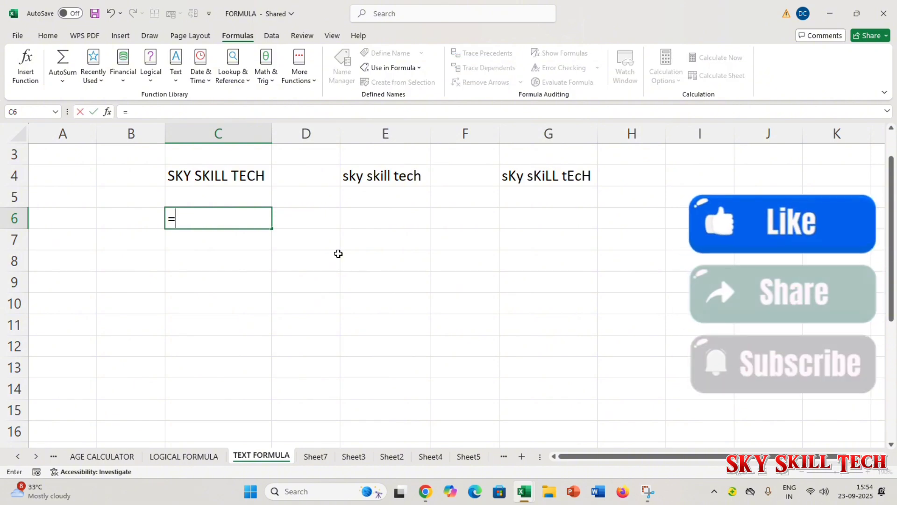
pyautogui.write('lower(')
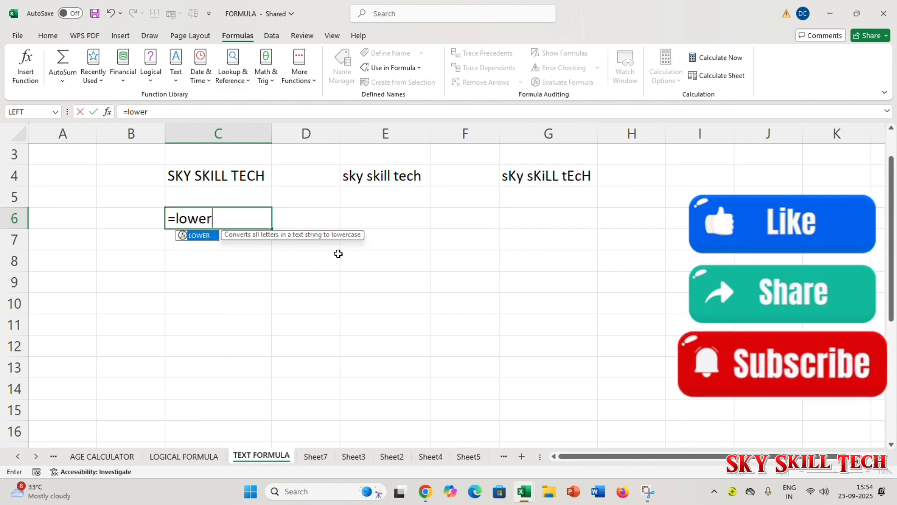
pyautogui.click(239, 181)
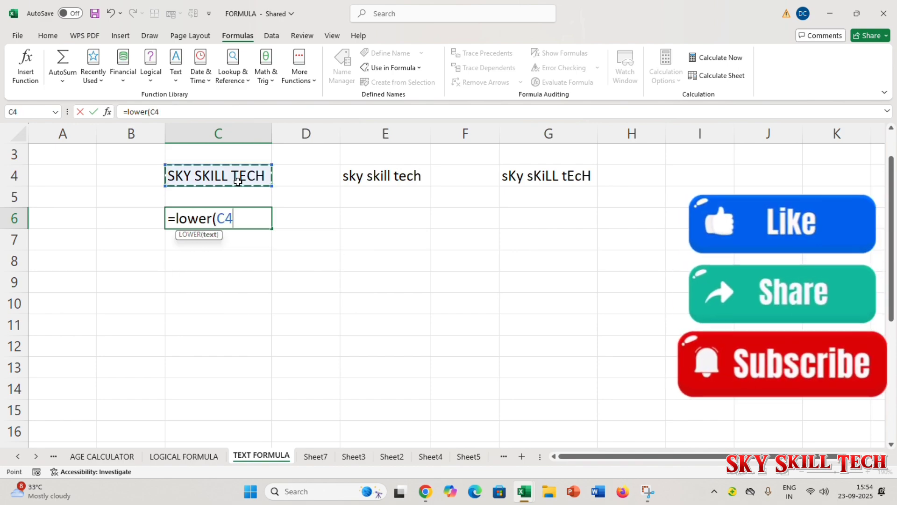
pyautogui.write(')')
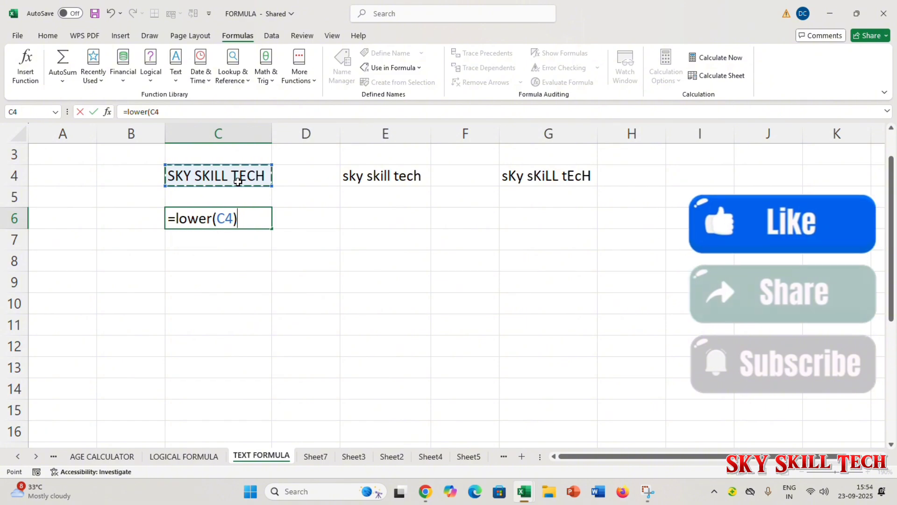
pyautogui.press('Return')
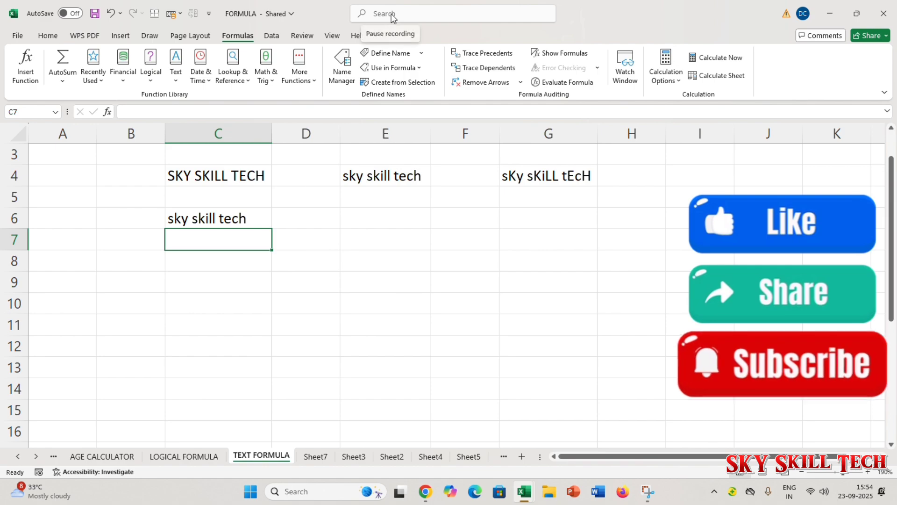
# Enter =UPPER(E4) in cell E6 to convert the lowercase text, and autofit column E to its contents.
pyautogui.click(376, 216)
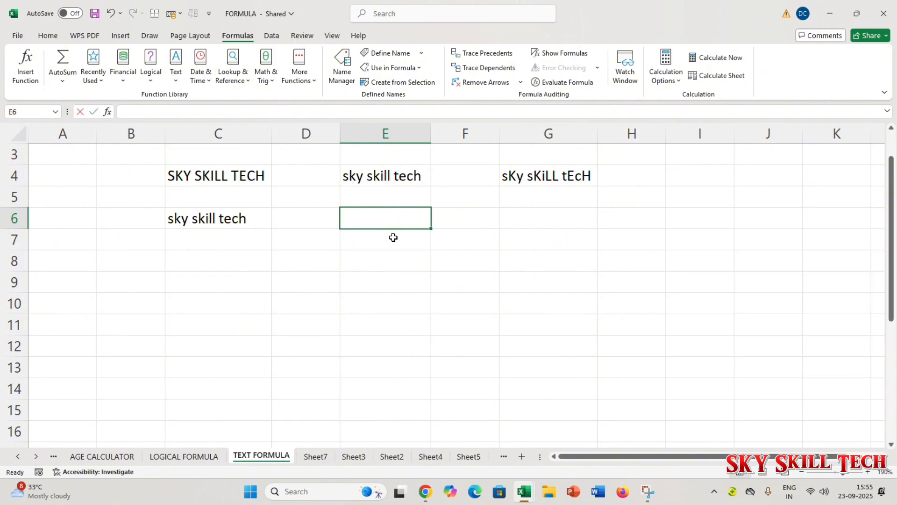
pyautogui.write('=upper')
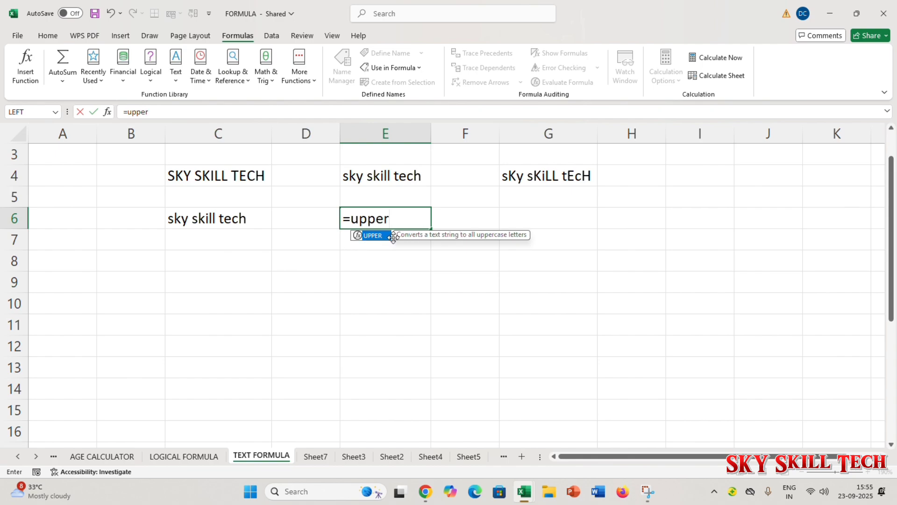
pyautogui.write('(')
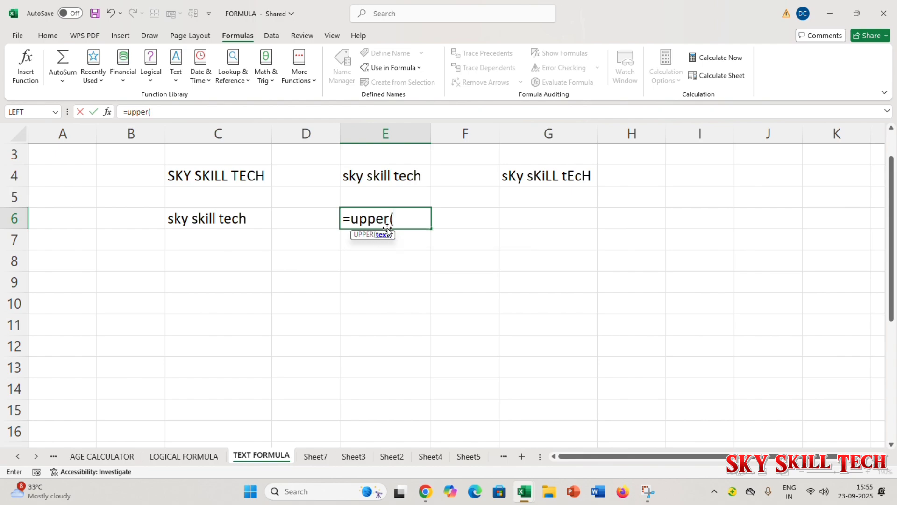
pyautogui.click(401, 182)
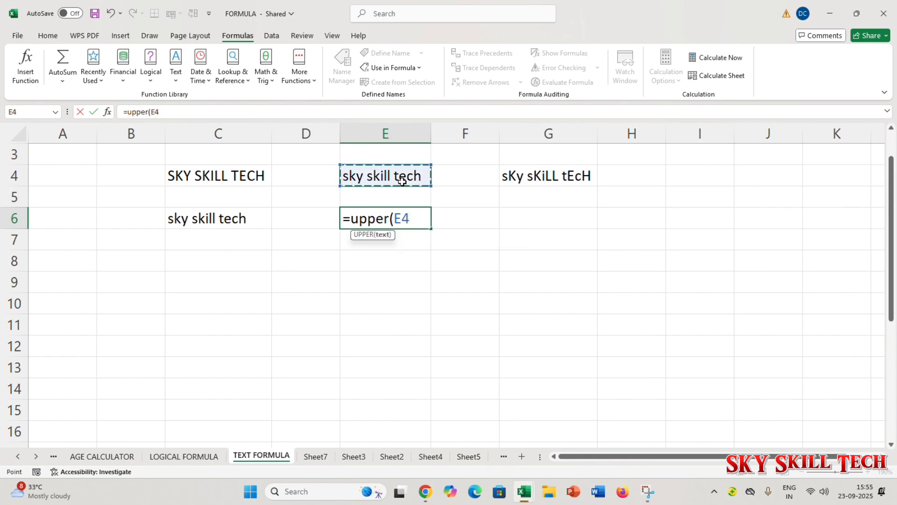
pyautogui.press('Return')
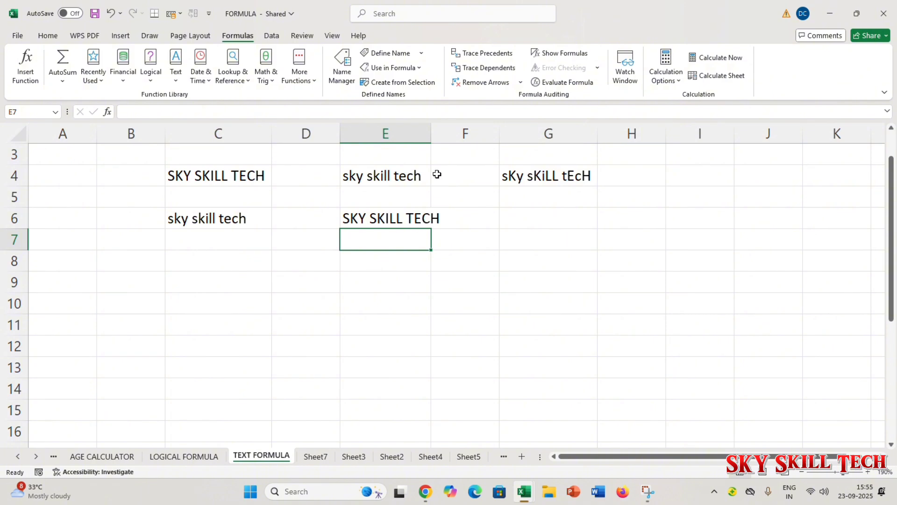
pyautogui.doubleClick(432, 130)
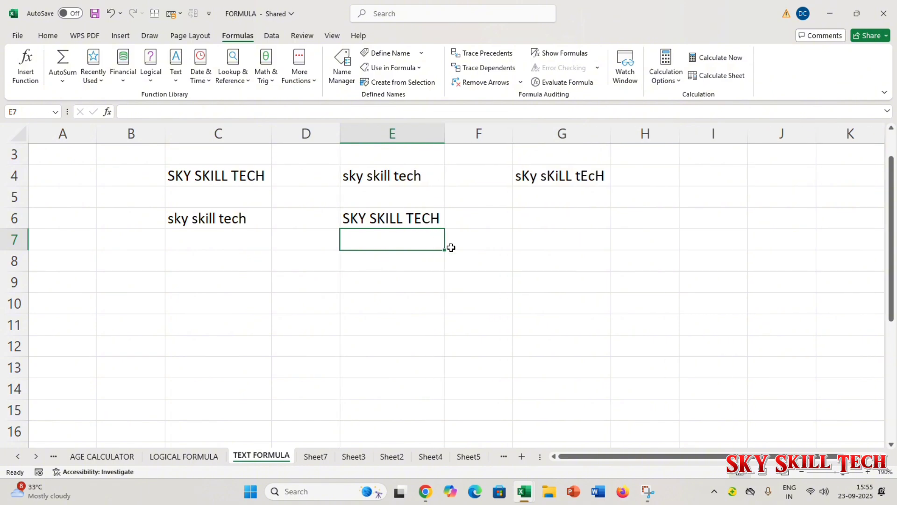
# Enter =PROPER(G4) in cell G6 to capitalise each word of the mixed-case text.
pyautogui.click(540, 174)
pyautogui.click(549, 212)
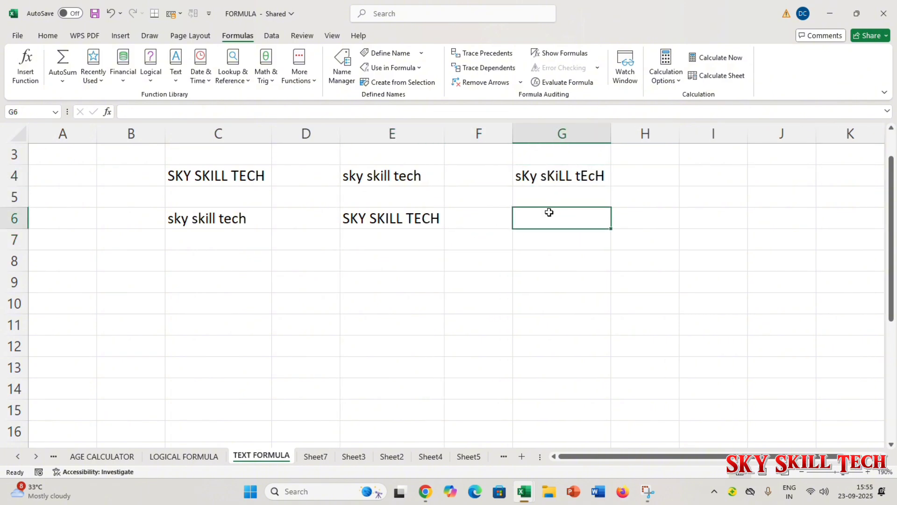
pyautogui.click(545, 237)
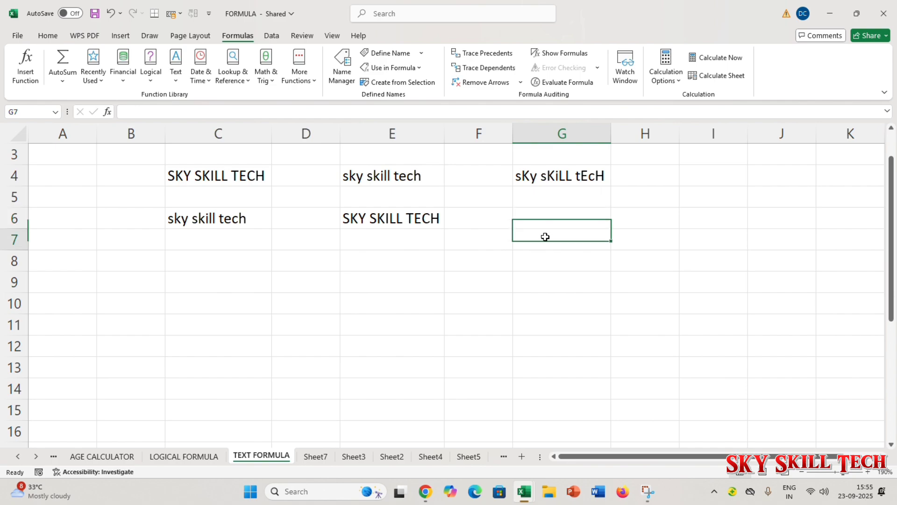
pyautogui.click(546, 225)
pyautogui.doubleClick(545, 225)
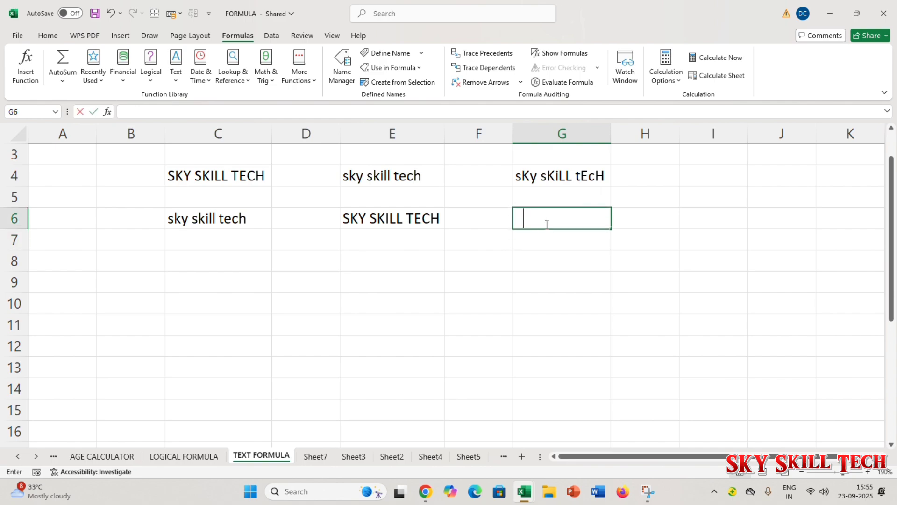
pyautogui.write('=')
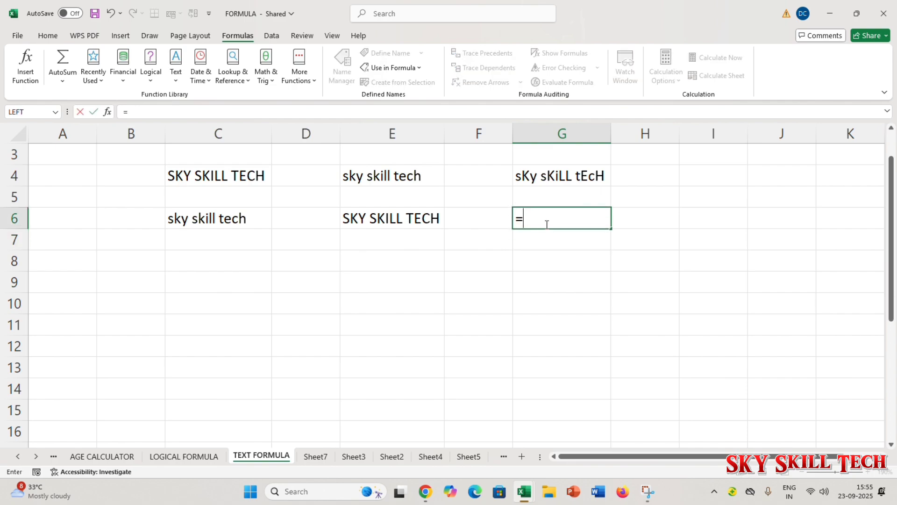
pyautogui.write('p')
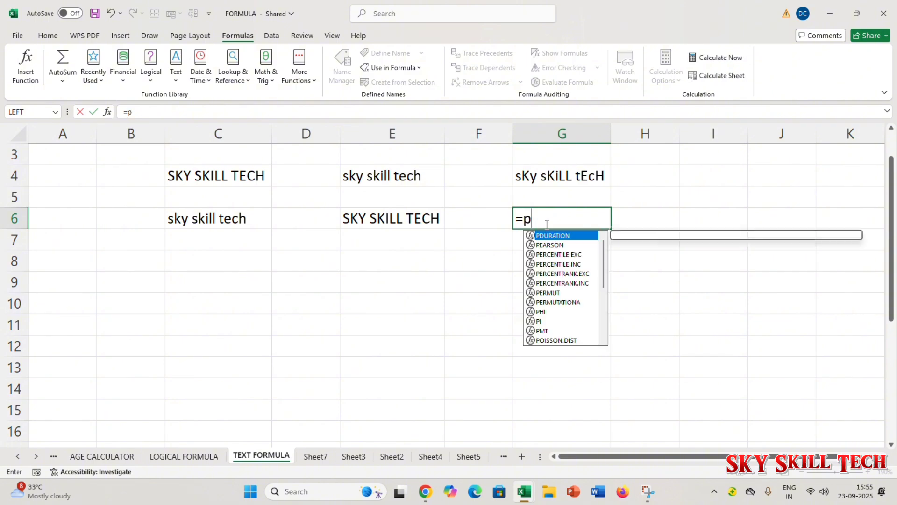
pyautogui.write('roper(')
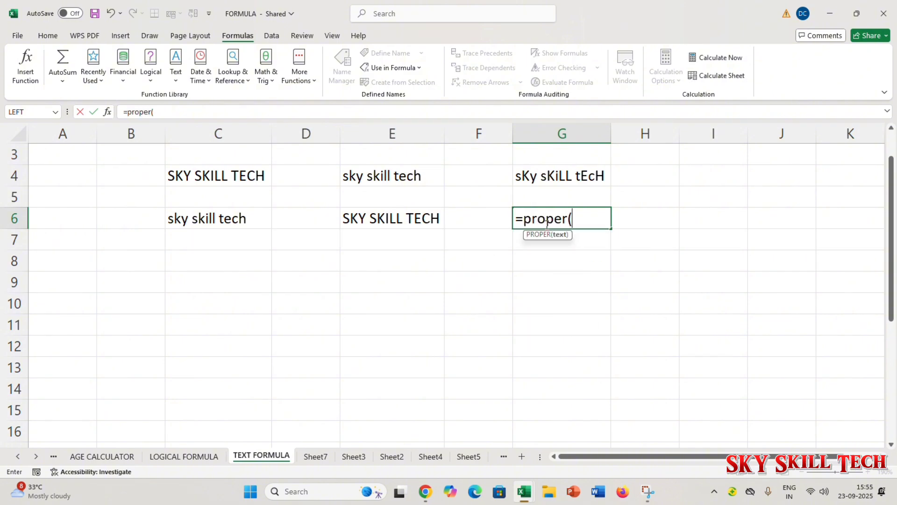
pyautogui.click(548, 184)
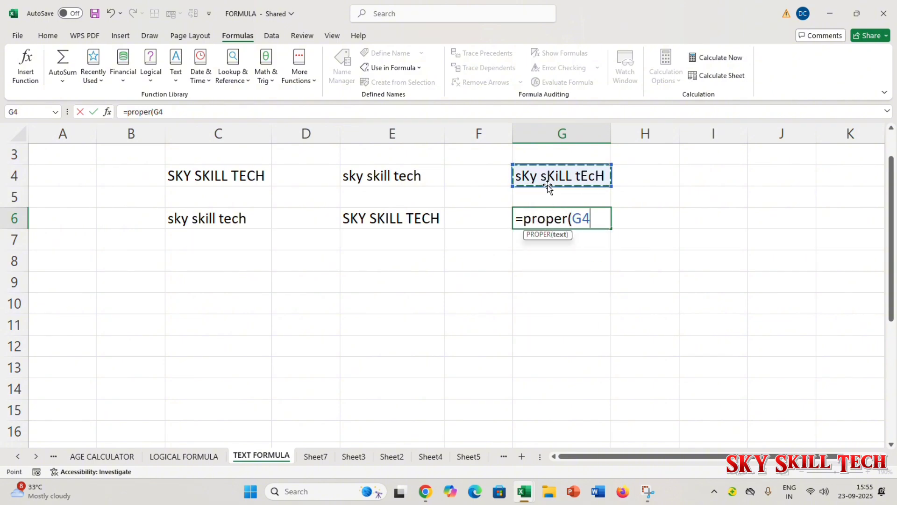
pyautogui.write(')')
pyautogui.press('Return')
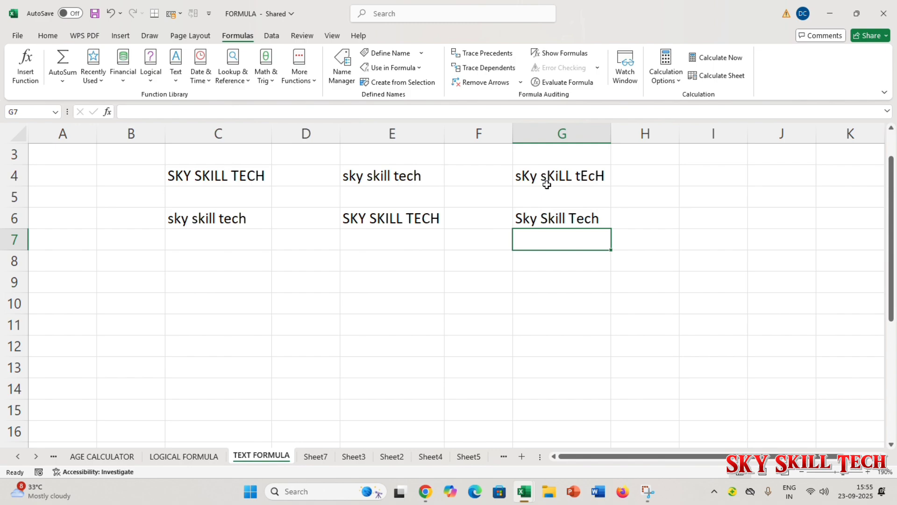
# Compare the original texts in row 4 with the converted texts in row 6.
pyautogui.click(237, 216)
pyautogui.moveTo(240, 176); pyautogui.dragTo(452, 253)
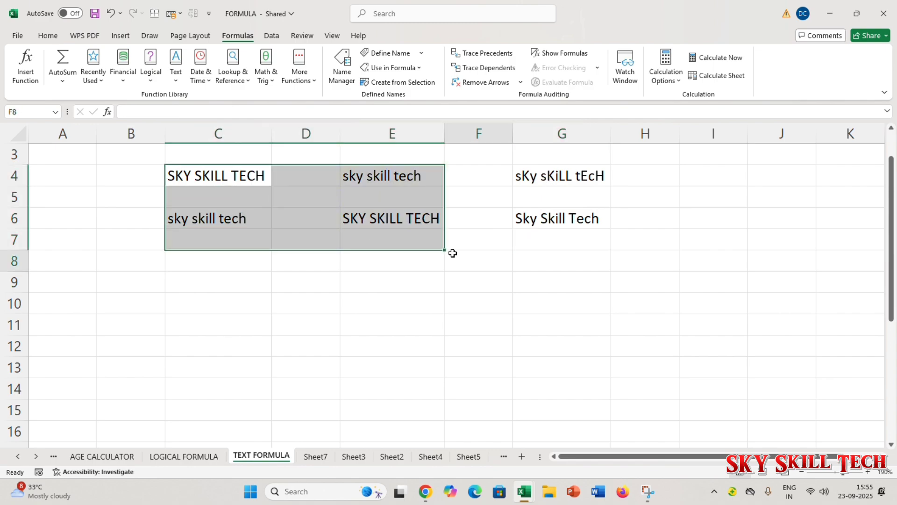
pyautogui.click(453, 253)
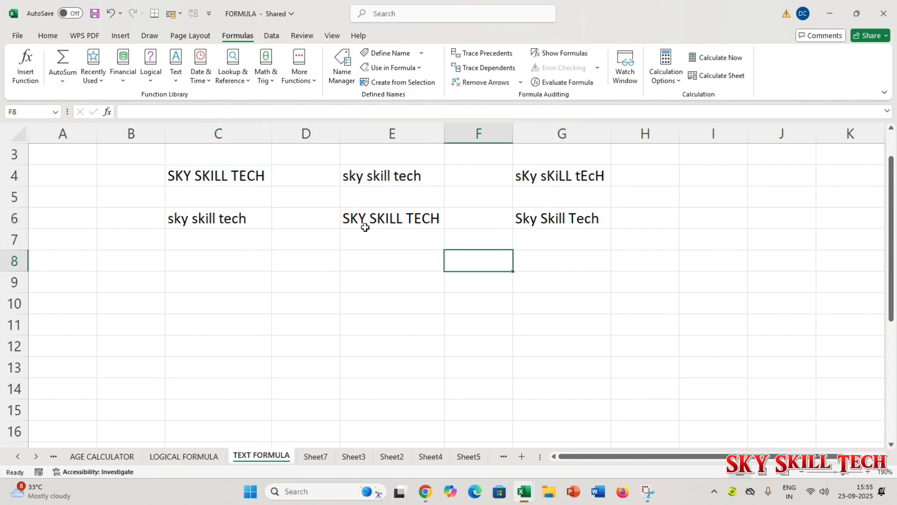
pyautogui.click(345, 280)
pyautogui.click(208, 255)
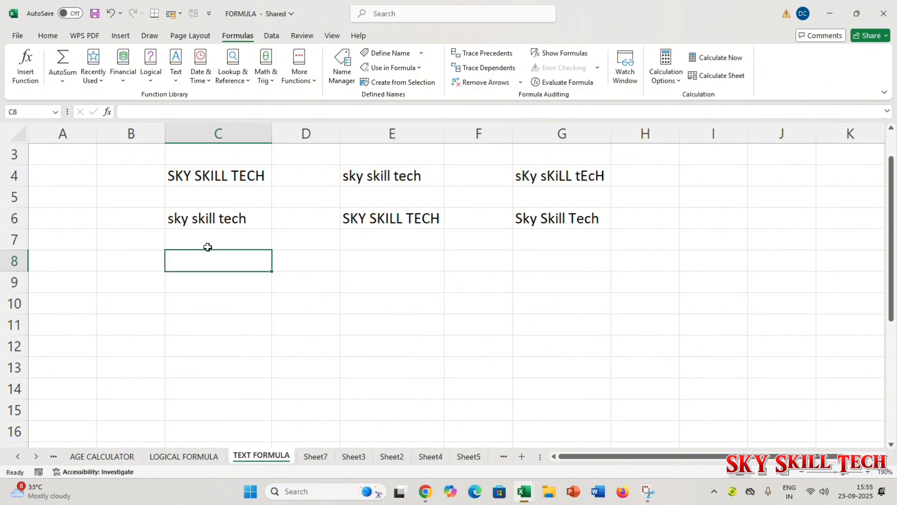
pyautogui.click(220, 218)
pyautogui.click(236, 176)
pyautogui.click(223, 253)
pyautogui.click(202, 182)
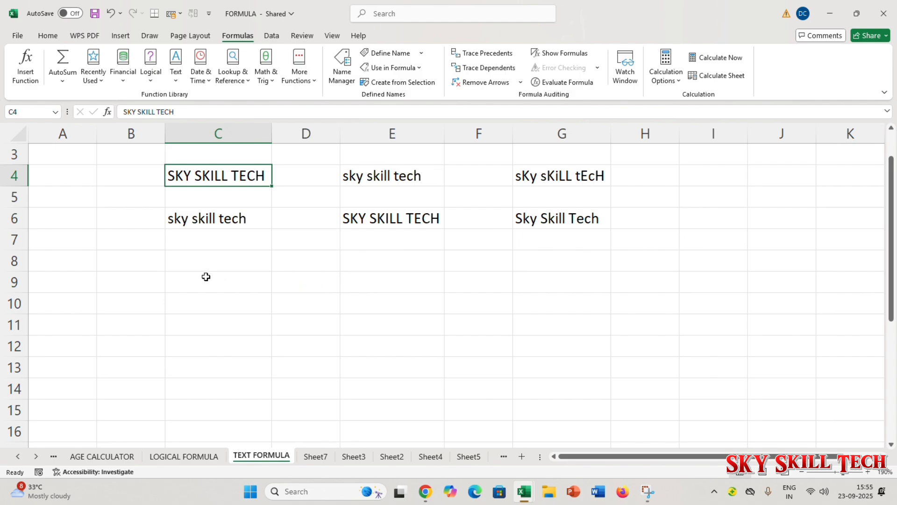
# Enter =LEN(C4) in cell C9 to count the characters of the uppercase sample text.
pyautogui.click(184, 284)
pyautogui.write('=')
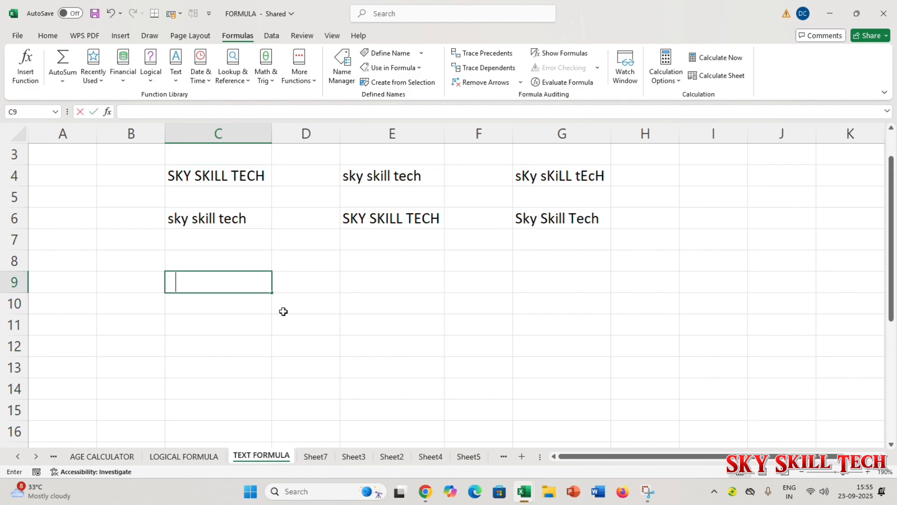
pyautogui.write('len')
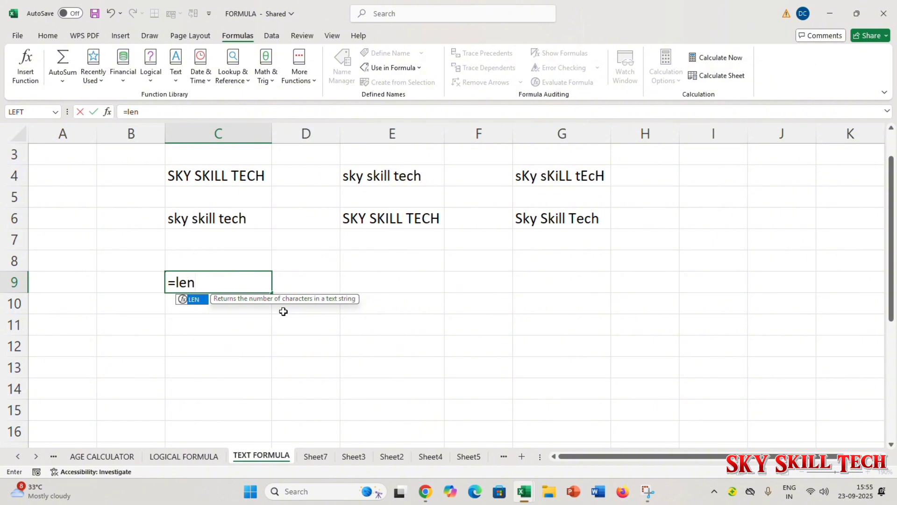
pyautogui.write('(')
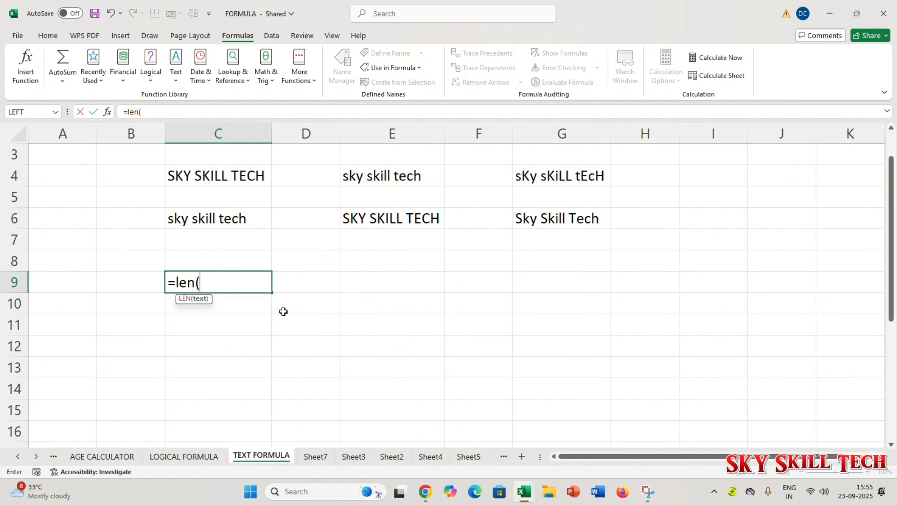
pyautogui.click(219, 180)
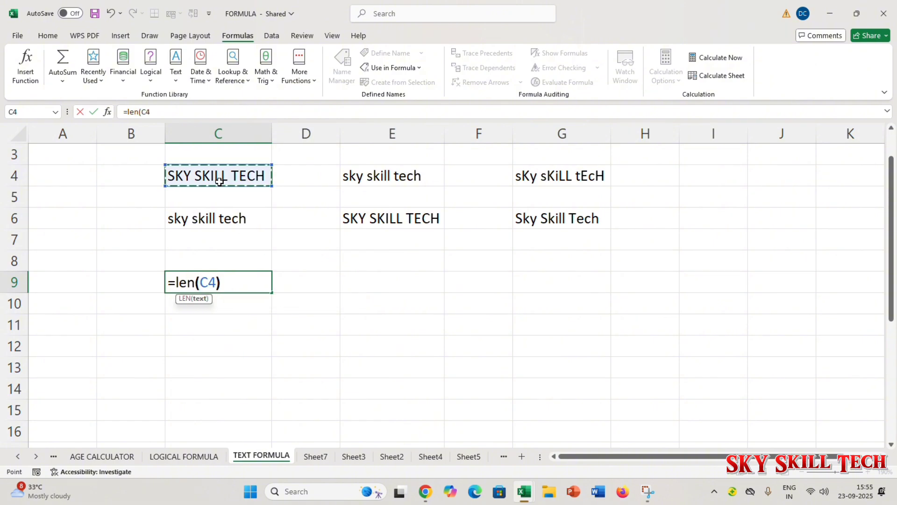
pyautogui.write(')')
pyautogui.press('Return')
pyautogui.click(230, 281)
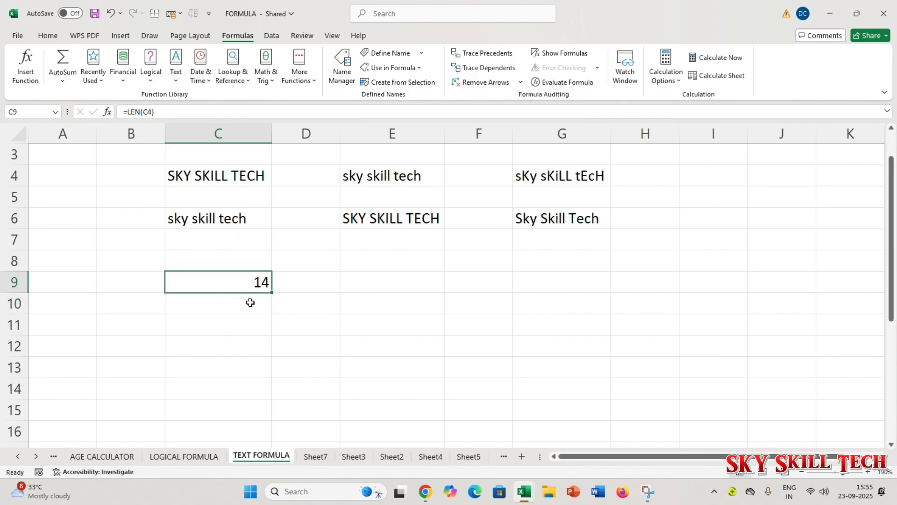
# Add a second space before TECH in cell C4 to test the character count, and remove it again.
pyautogui.doubleClick(232, 184)
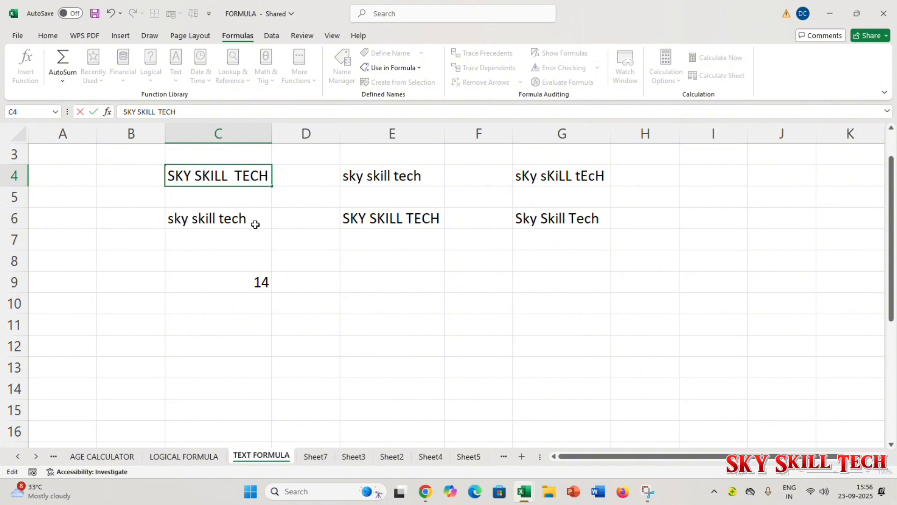
pyautogui.press('Return')
pyautogui.doubleClick(237, 177)
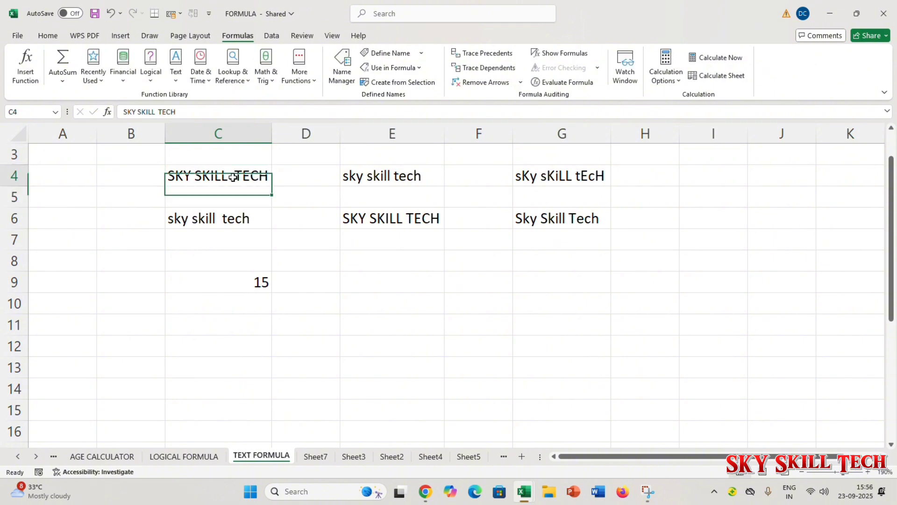
pyautogui.press('BackSpace')
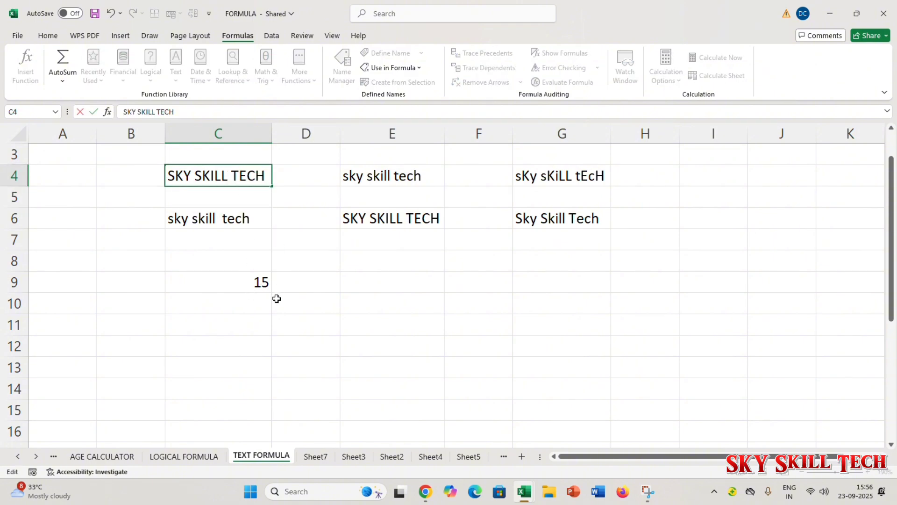
pyautogui.press('Return')
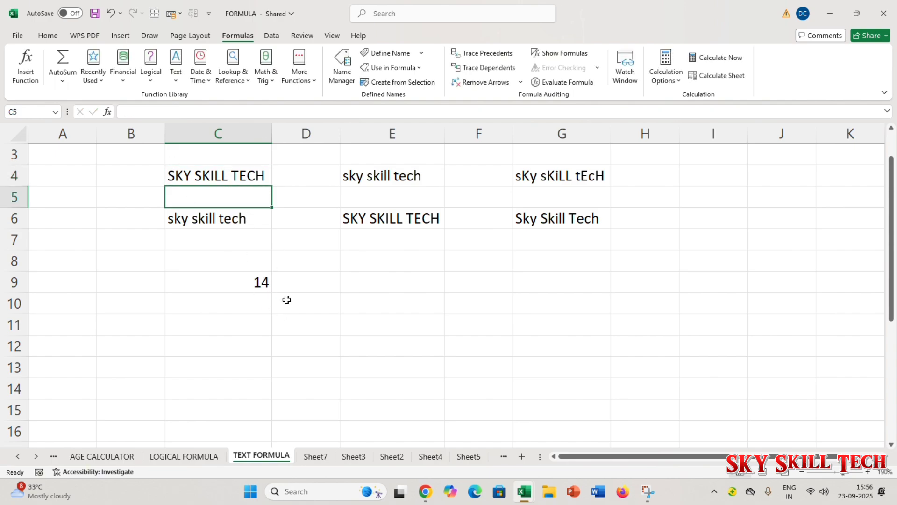
# Review the LEN formula in cell C9 and the cell it refers to.
pyautogui.click(260, 287)
pyautogui.click(277, 285)
pyautogui.click(264, 283)
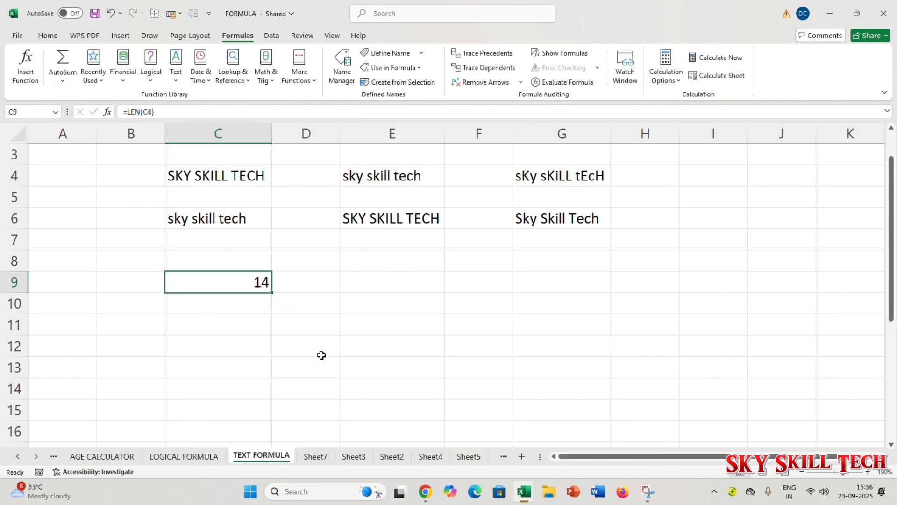
pyautogui.doubleClick(251, 281)
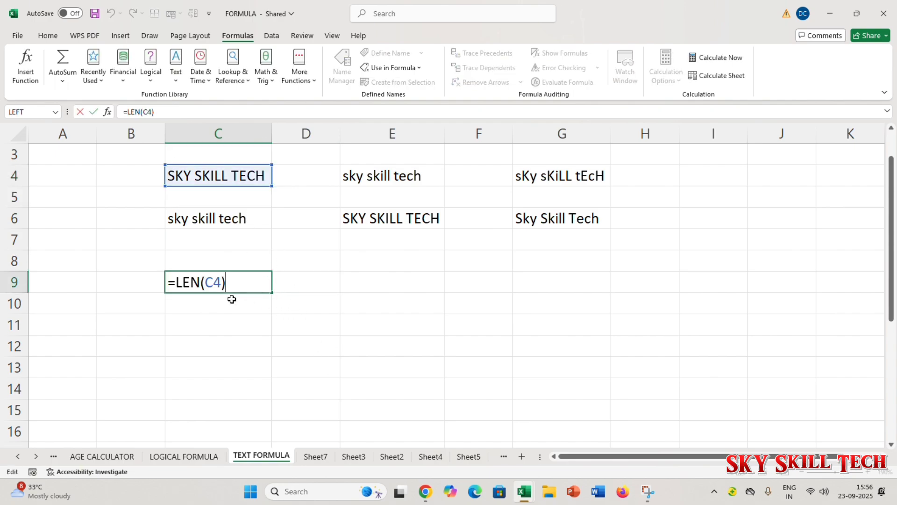
pyautogui.click(378, 285)
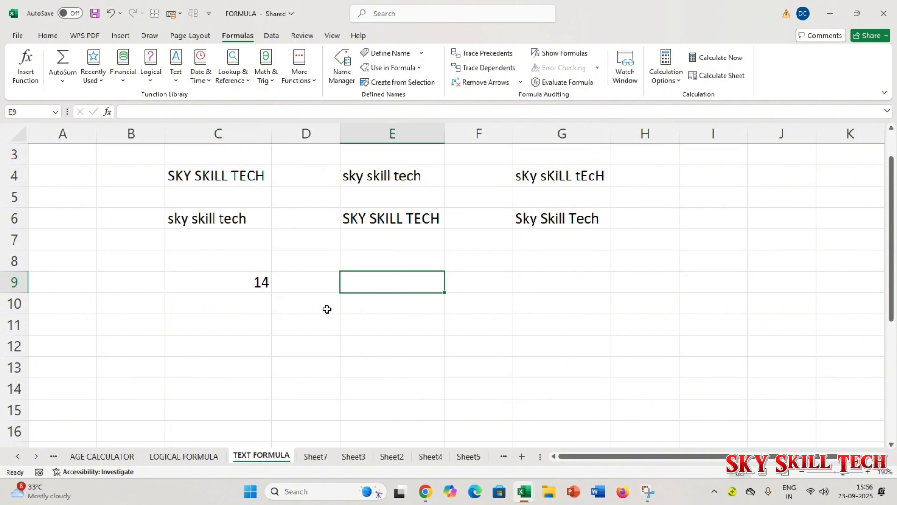
# Format the text in cell C4 as bold, size 12 and red, and widen column C to fit it.
pyautogui.click(231, 179)
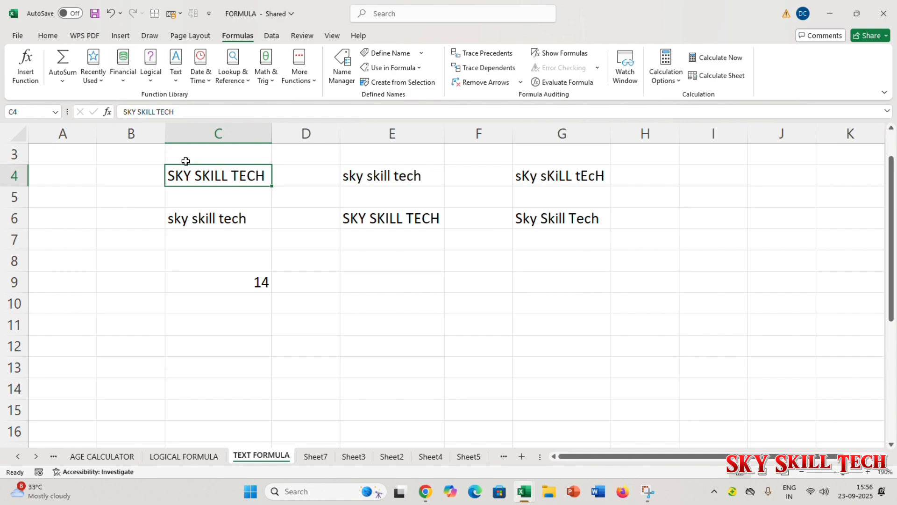
pyautogui.hotkey('ctrl', 'b')
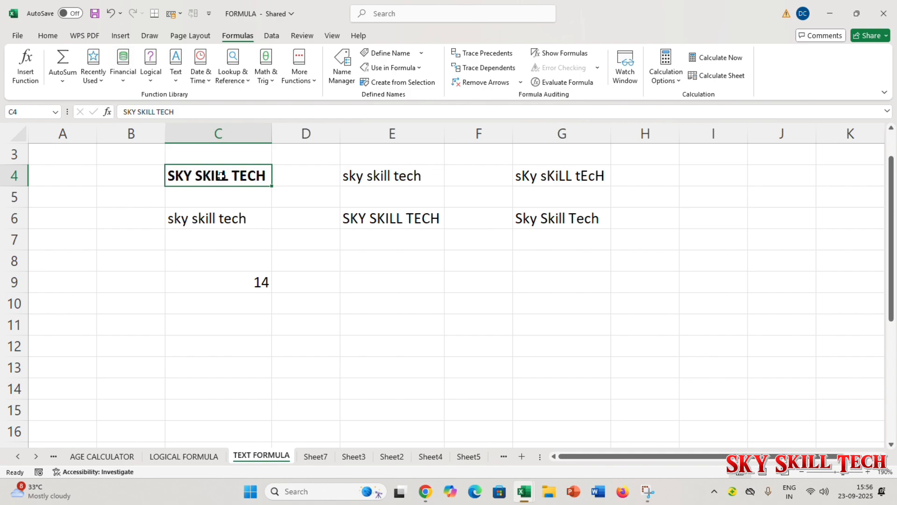
pyautogui.rightClick(222, 175)
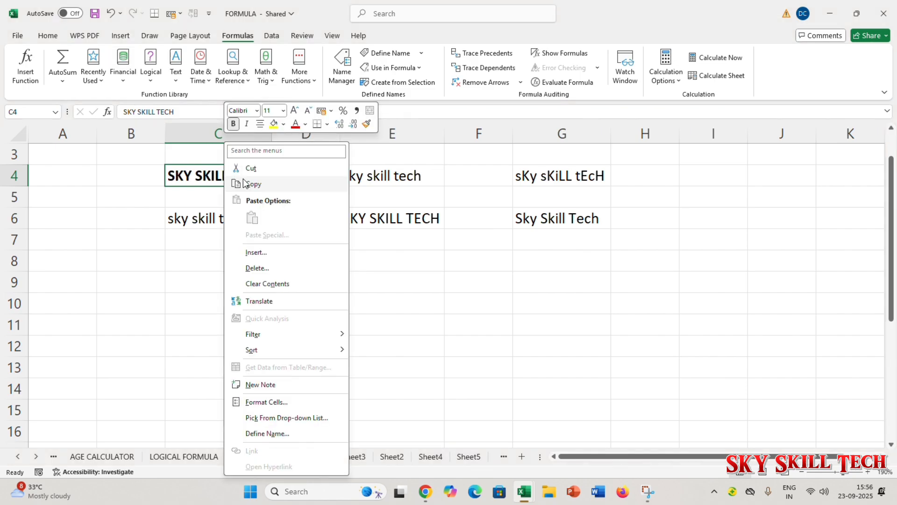
pyautogui.click(294, 112)
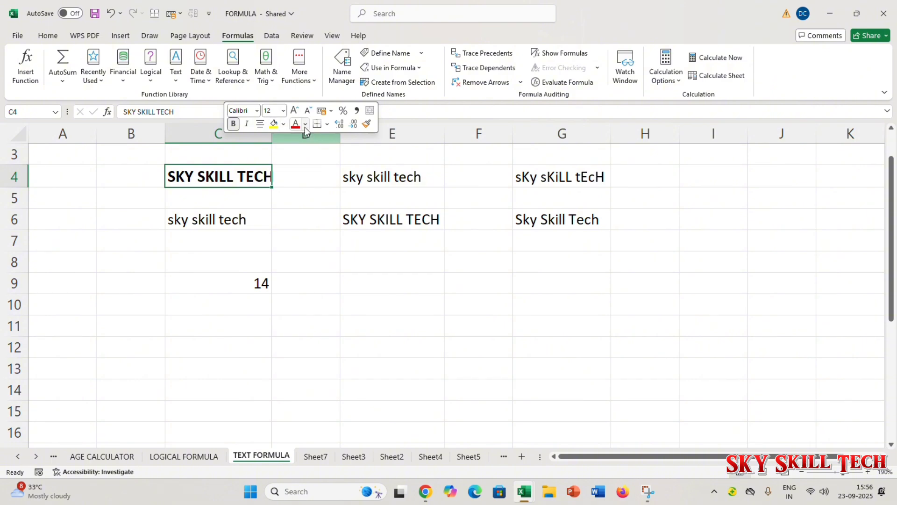
pyautogui.click(305, 124)
pyautogui.click(312, 312)
pyautogui.click(306, 176)
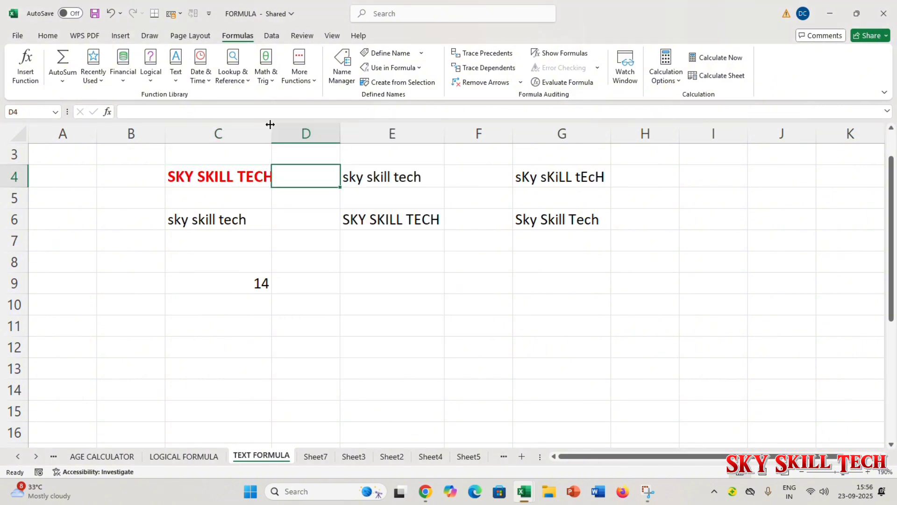
pyautogui.moveTo(271, 124); pyautogui.dragTo(280, 124)
pyautogui.click(328, 290)
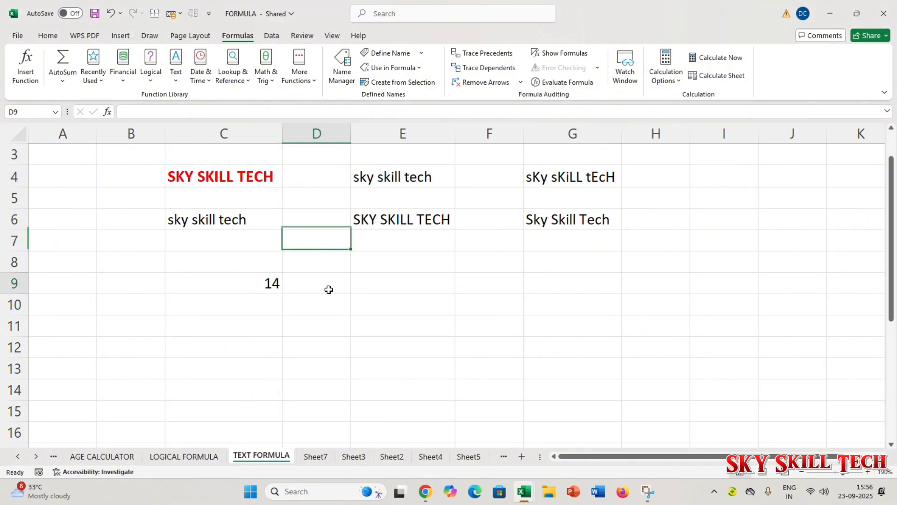
# Enter =CLEAN(C4) in cell C11 to return the sample text from C4.
pyautogui.click(253, 329)
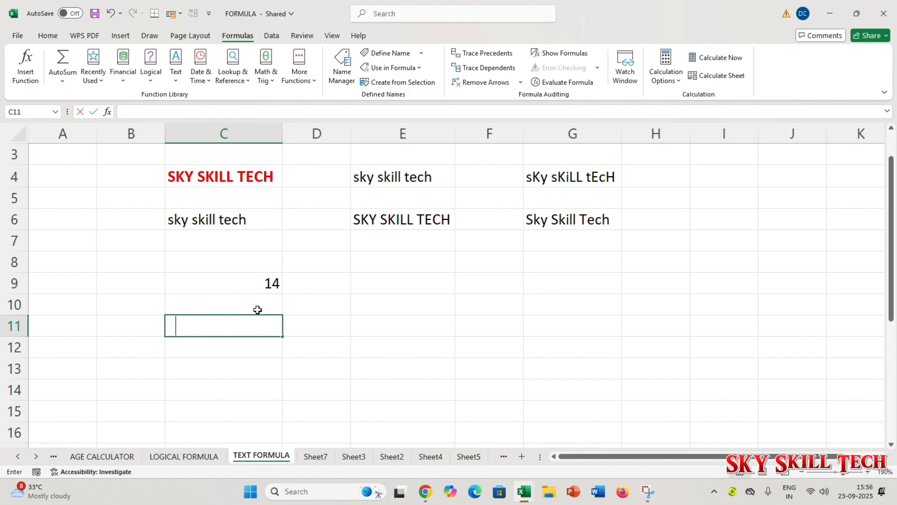
pyautogui.write('=clean')
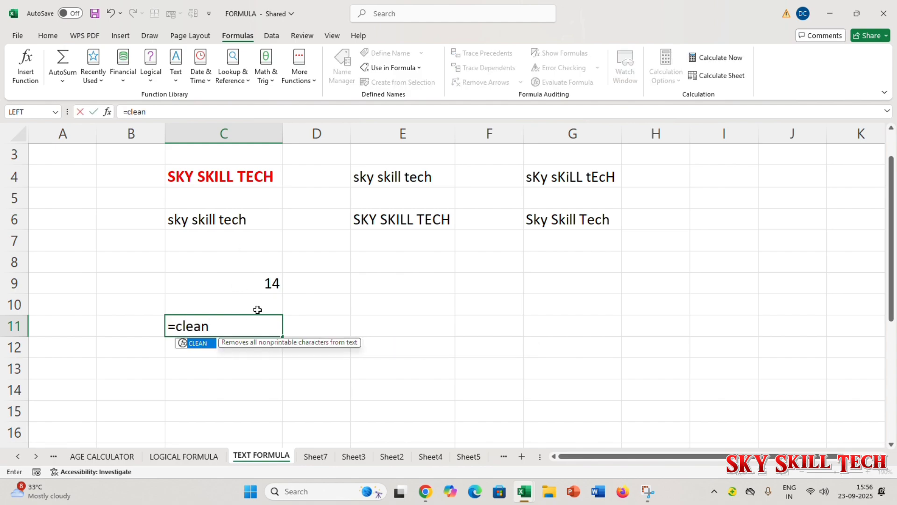
pyautogui.write('(')
pyautogui.click(231, 176)
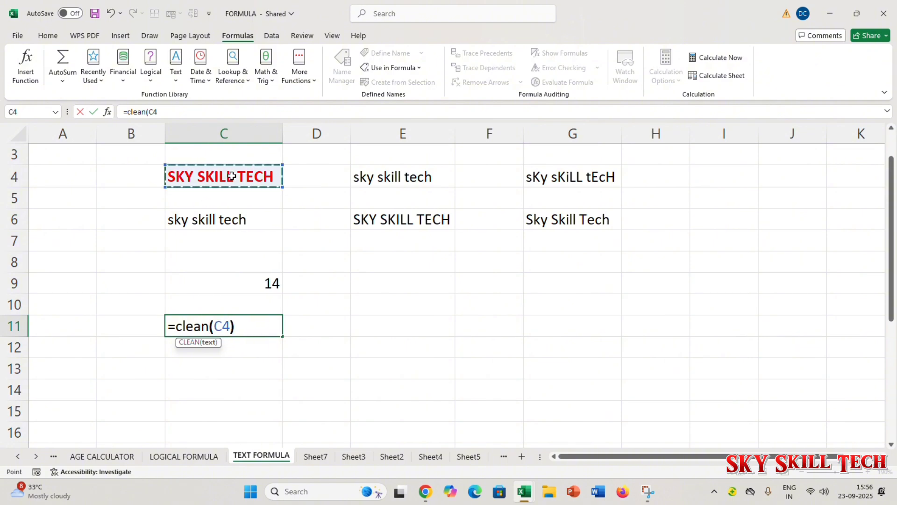
pyautogui.write(')')
pyautogui.press('Return')
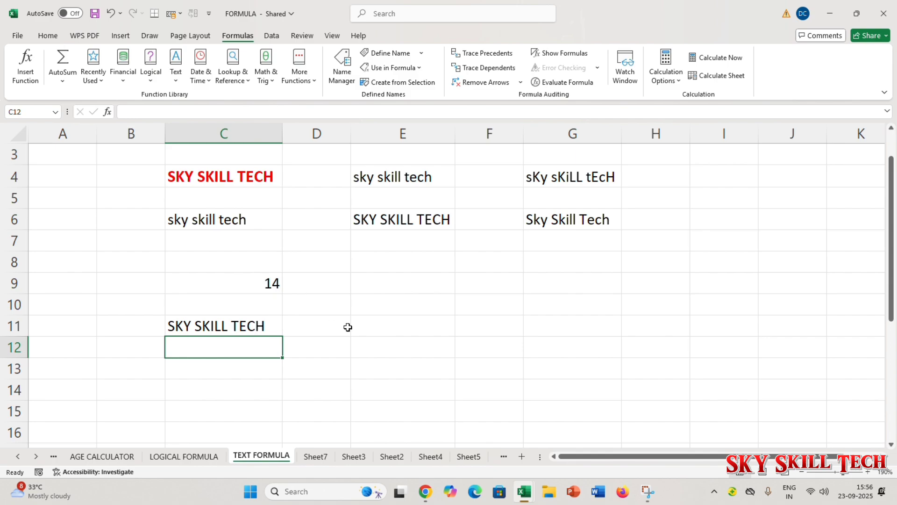
pyautogui.click(411, 290)
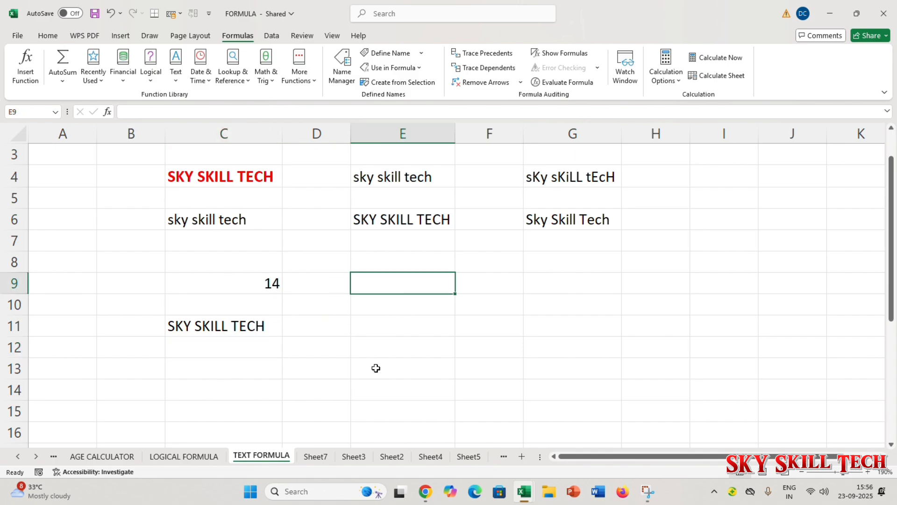
# Enter a first name in cell E11 and a surname in cell F11, correcting the first name's spelling.
pyautogui.click(383, 329)
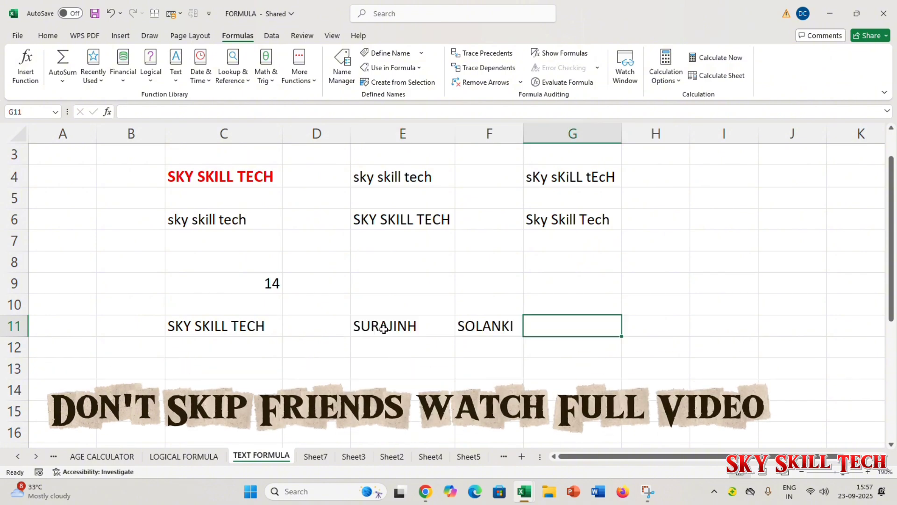
pyautogui.click(399, 327)
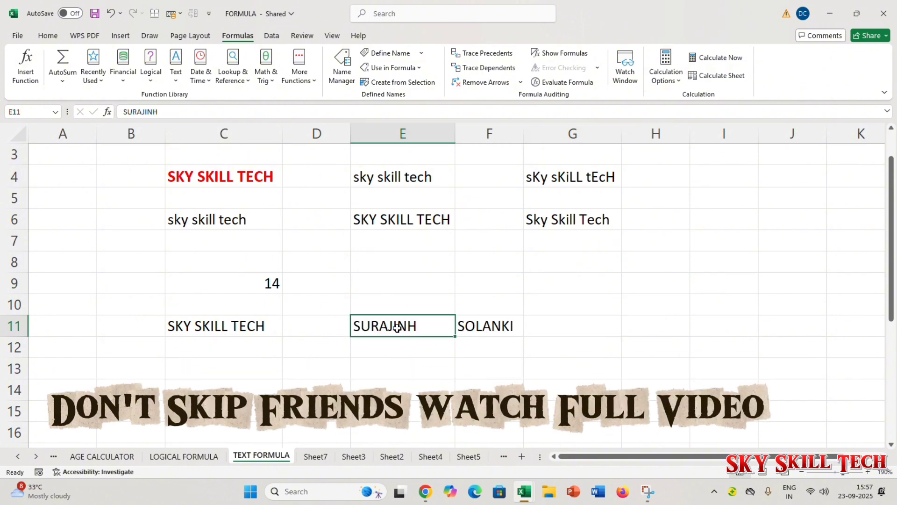
pyautogui.click(479, 329)
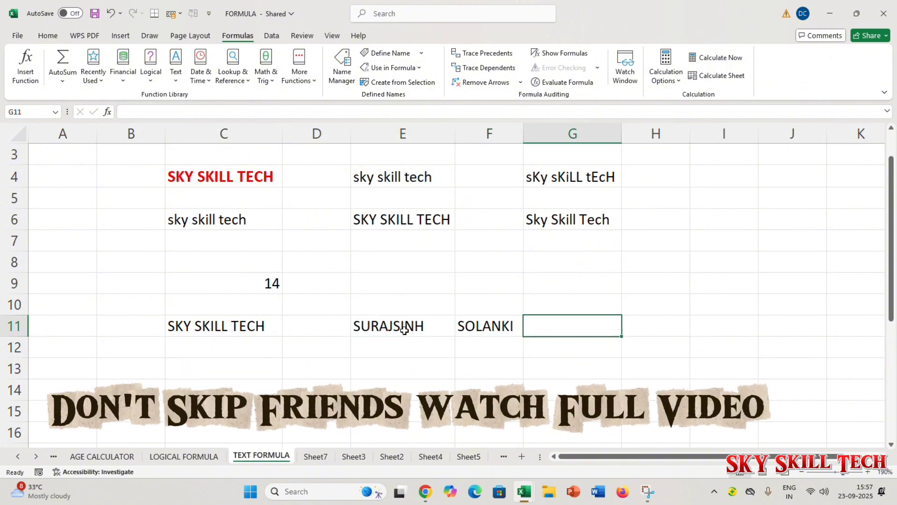
# Examine the separate first name in E11 and surname in F11.
pyautogui.click(409, 326)
pyautogui.click(480, 327)
pyautogui.click(436, 329)
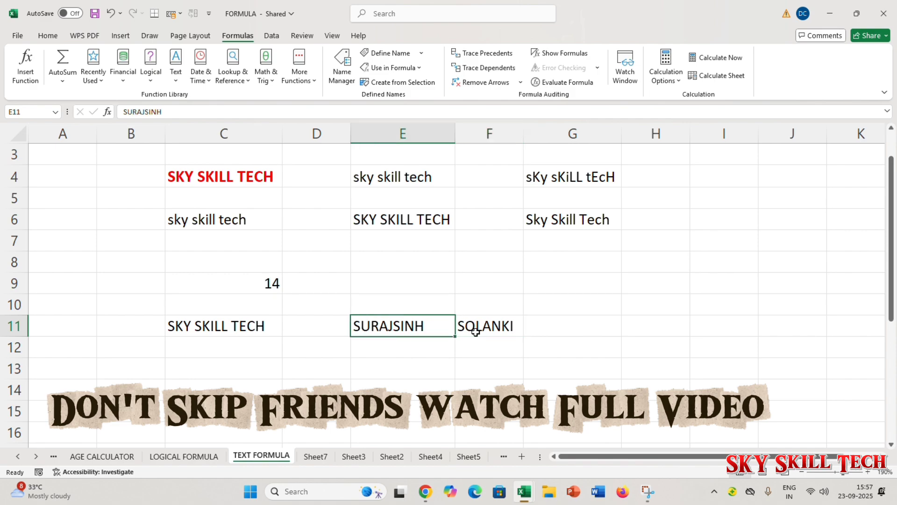
pyautogui.click(495, 331)
pyautogui.click(407, 323)
pyautogui.click(476, 328)
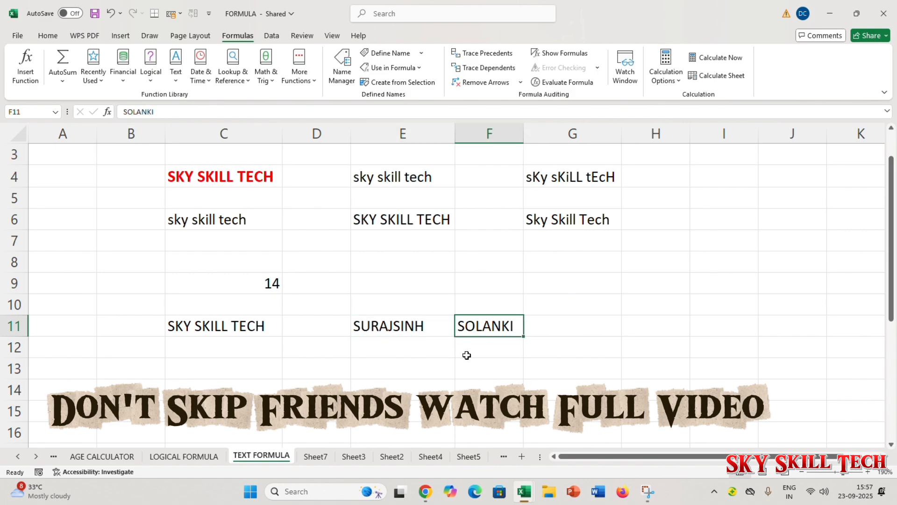
pyautogui.click(428, 334)
pyautogui.click(472, 325)
# Enter =CONCATENATE(E11," ",F11) in cell E13 to join the first name and surname with a space.
pyautogui.click(437, 373)
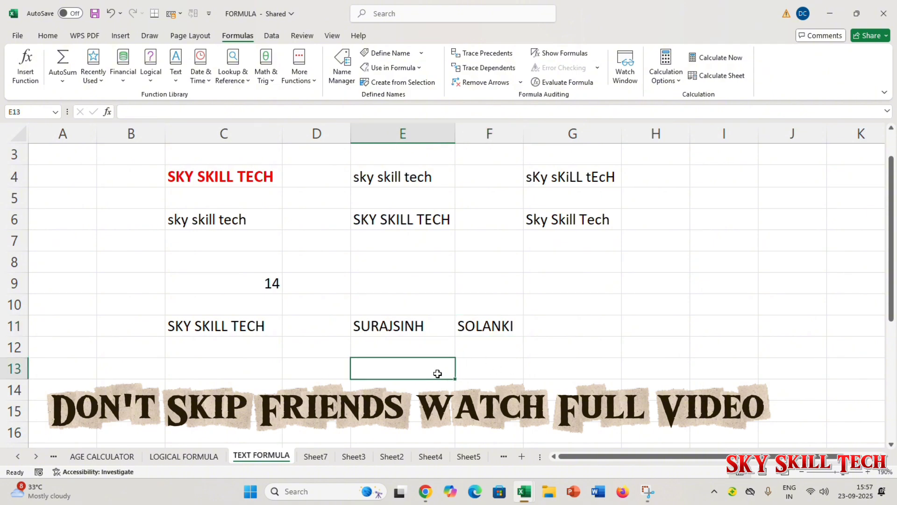
pyautogui.write('=')
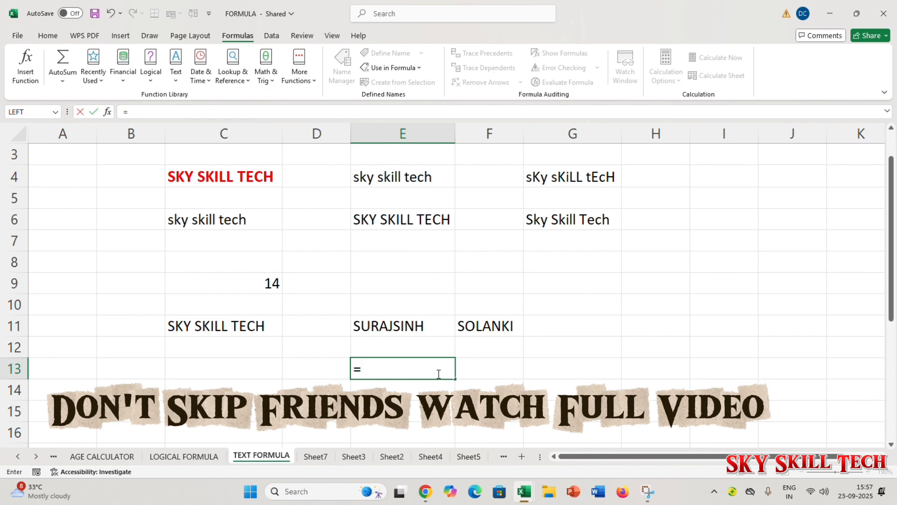
pyautogui.write('CON')
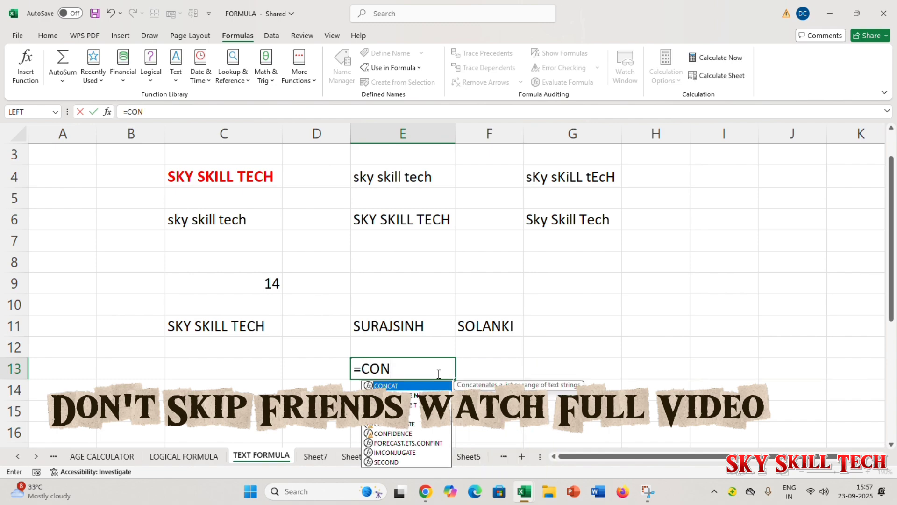
pyautogui.write('CATENATE(')
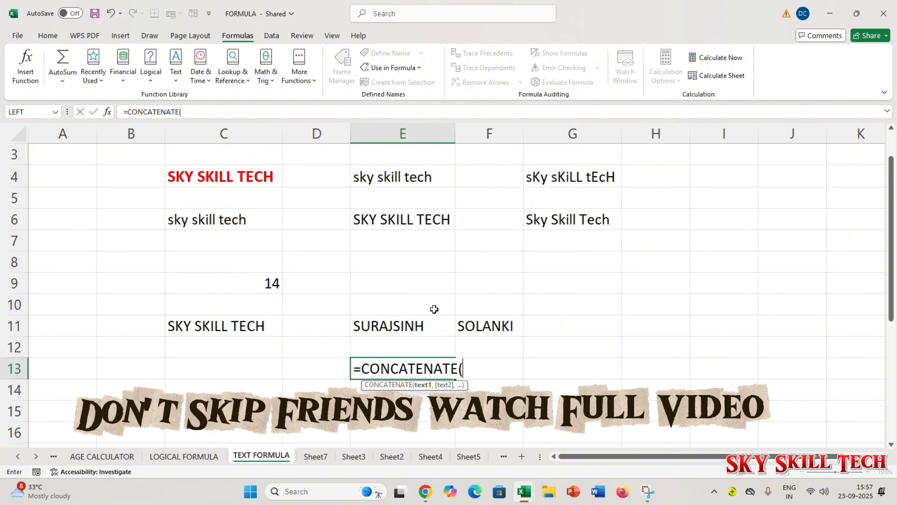
pyautogui.click(411, 326)
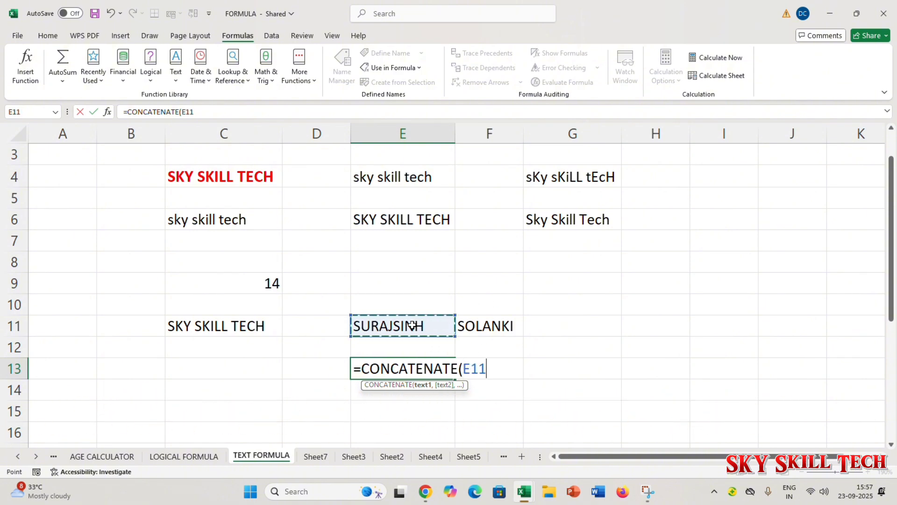
pyautogui.write(',')
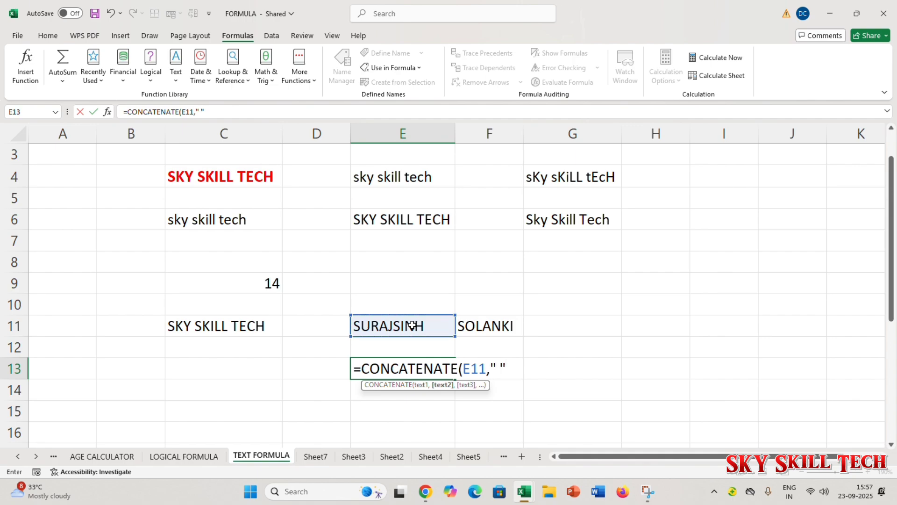
pyautogui.write(',')
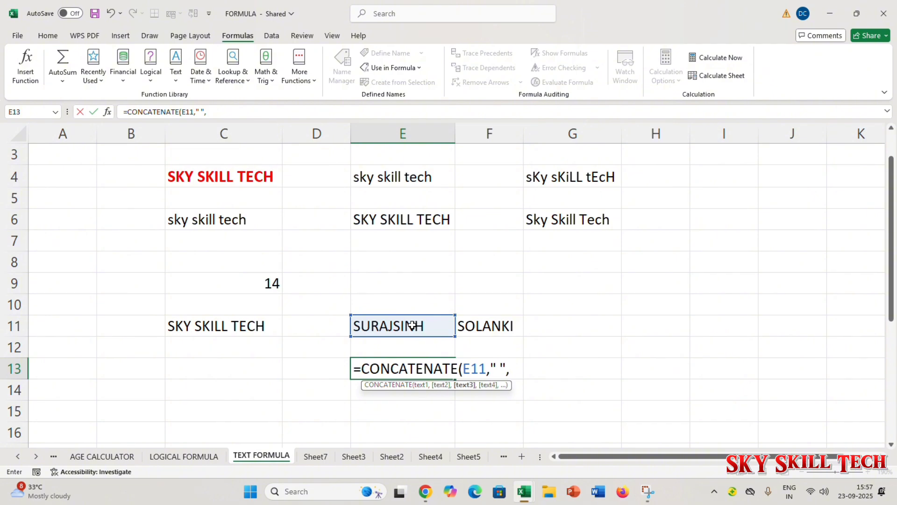
pyautogui.click(496, 330)
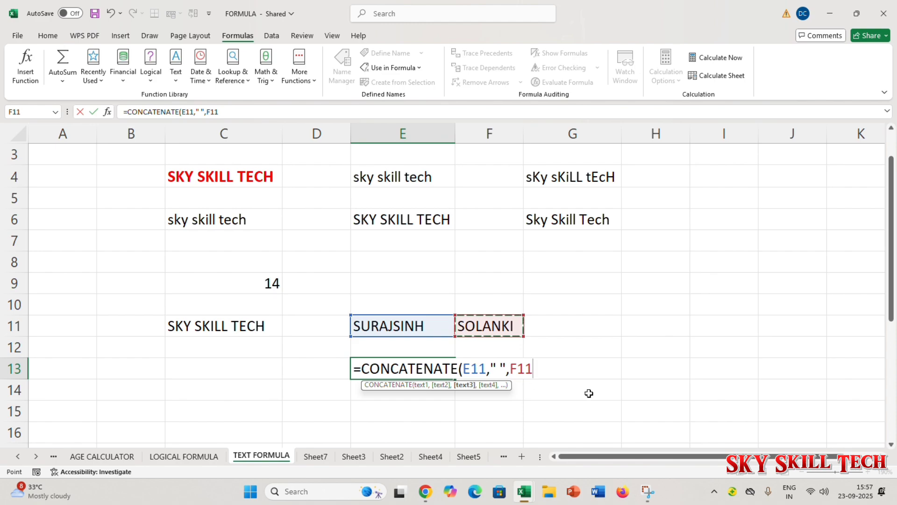
pyautogui.press('Return')
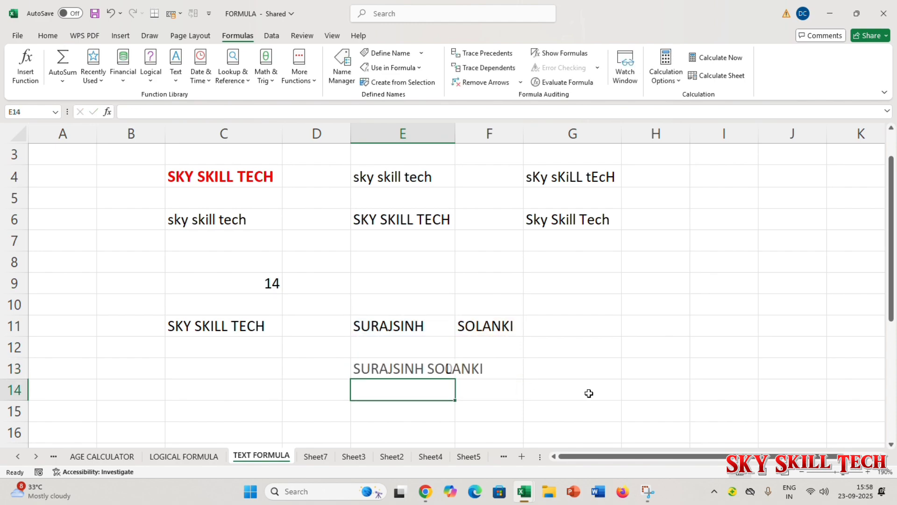
# Widen column E to fit the joined name and check the formula in E13.
pyautogui.doubleClick(458, 127)
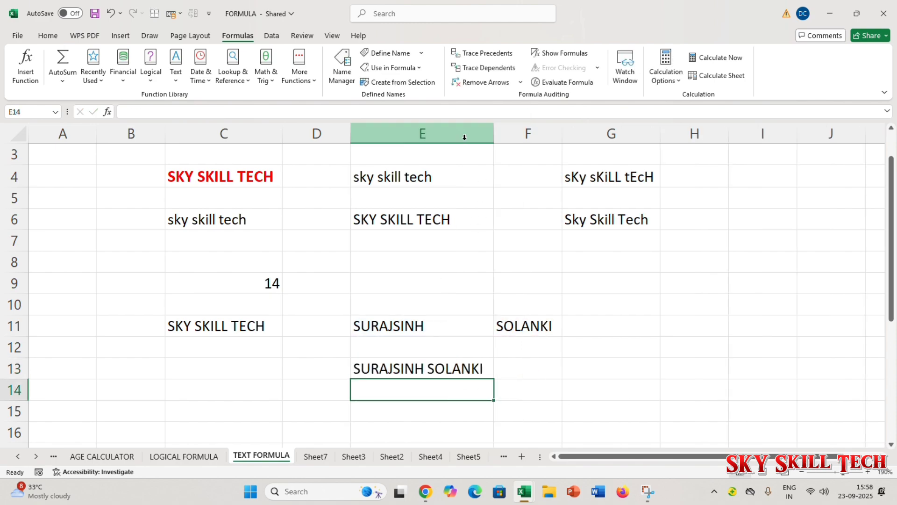
pyautogui.click(439, 372)
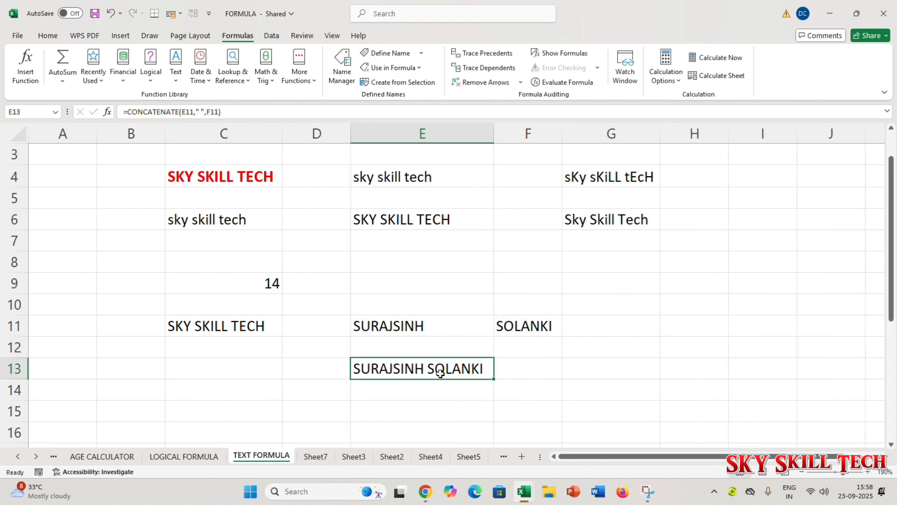
pyautogui.click(557, 377)
pyautogui.click(588, 369)
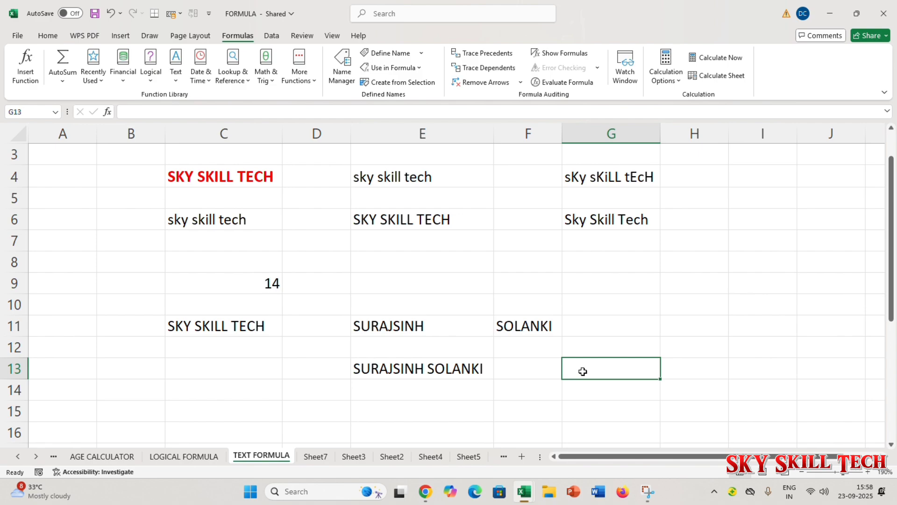
# Enter =F11&" "&E11 in cell E15 to join the surname and first name in reverse order.
pyautogui.click(413, 414)
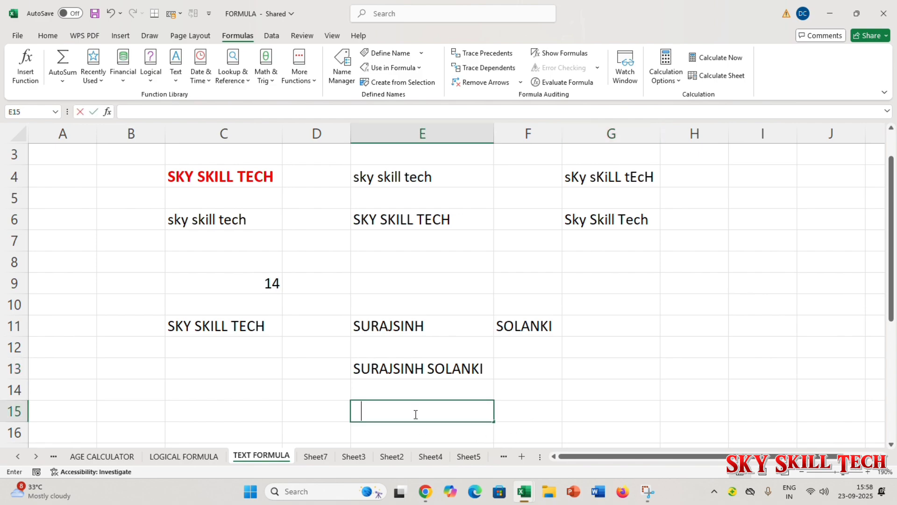
pyautogui.write('=')
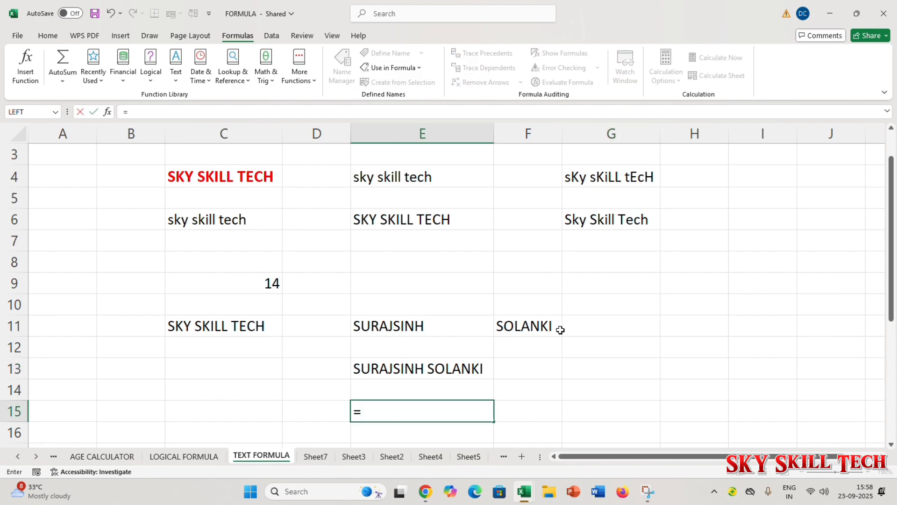
pyautogui.click(537, 327)
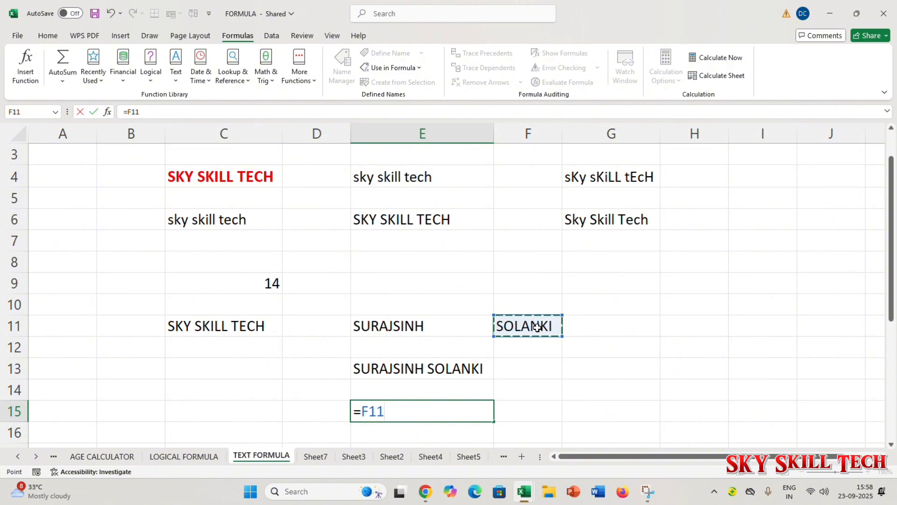
pyautogui.write('&')
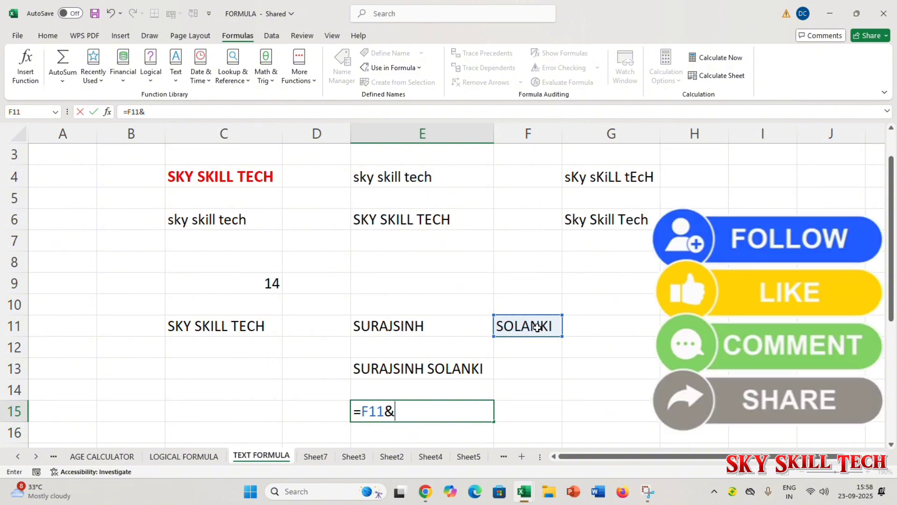
pyautogui.write('"')
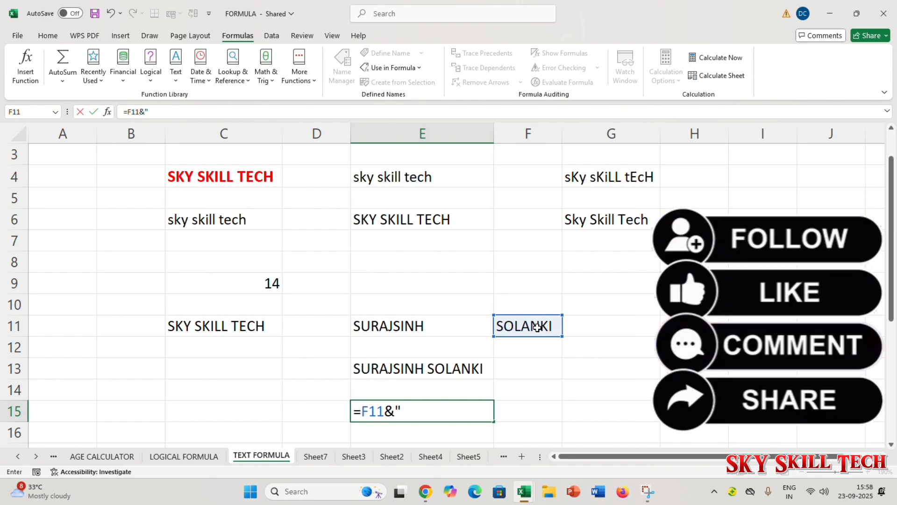
pyautogui.write(' "')
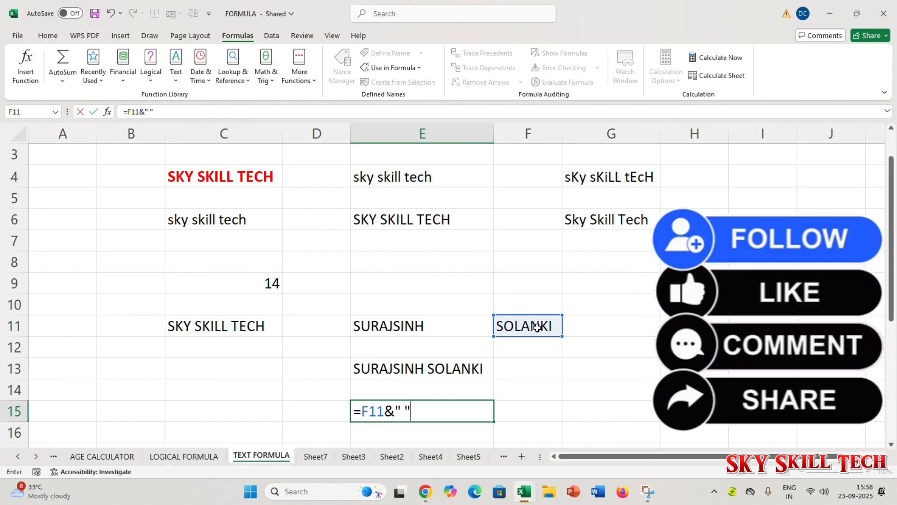
pyautogui.write('&')
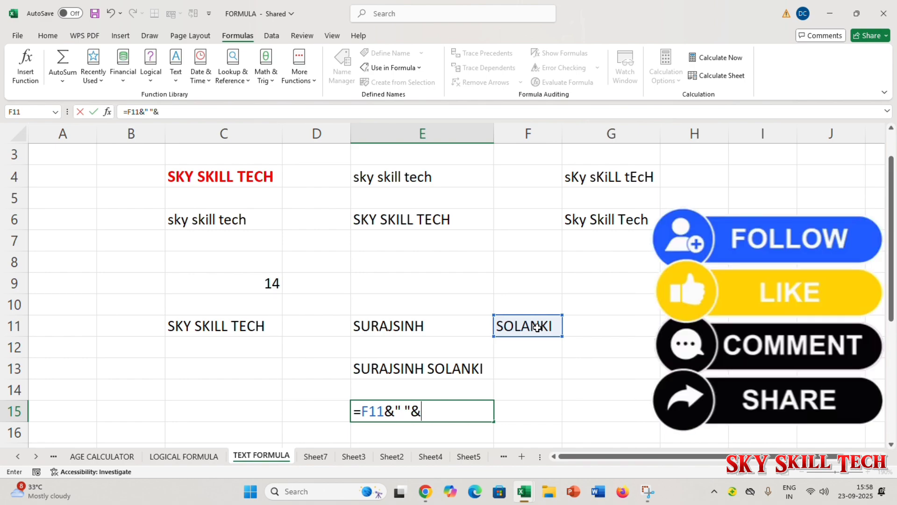
pyautogui.click(424, 336)
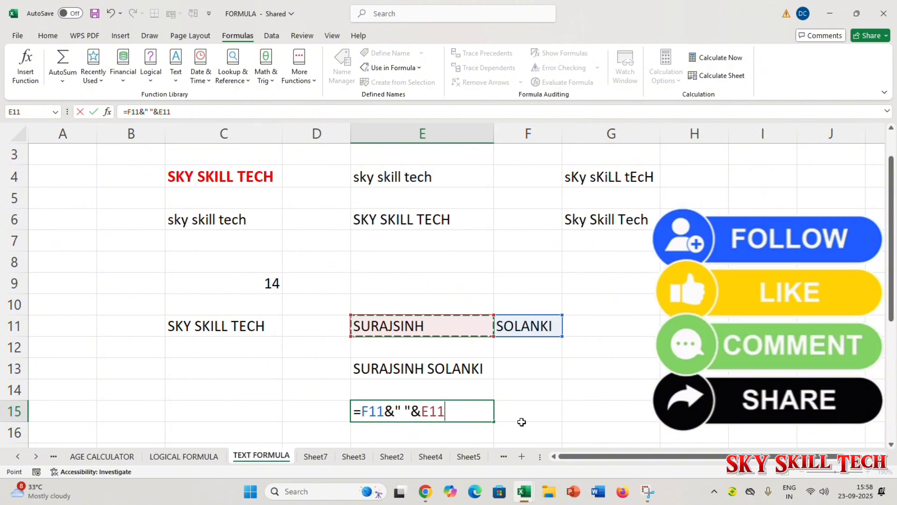
pyautogui.press('Return')
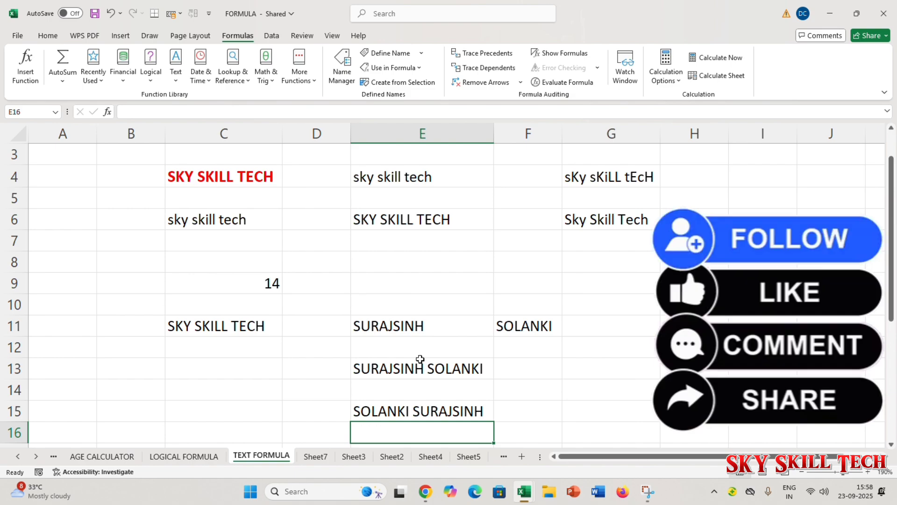
# Enter the date 20-05-1996 in cell C17.
pyautogui.scroll(-2, 416, 362)
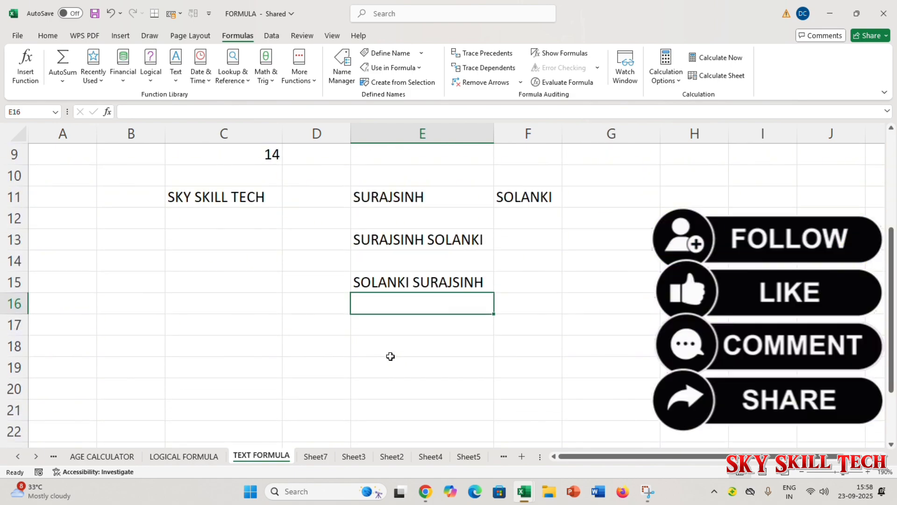
pyautogui.click(258, 320)
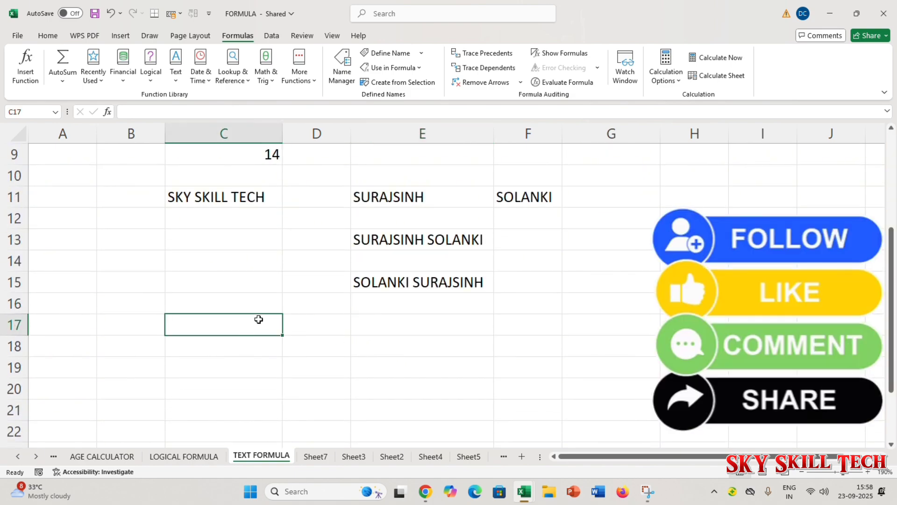
pyautogui.write('20-05-1996')
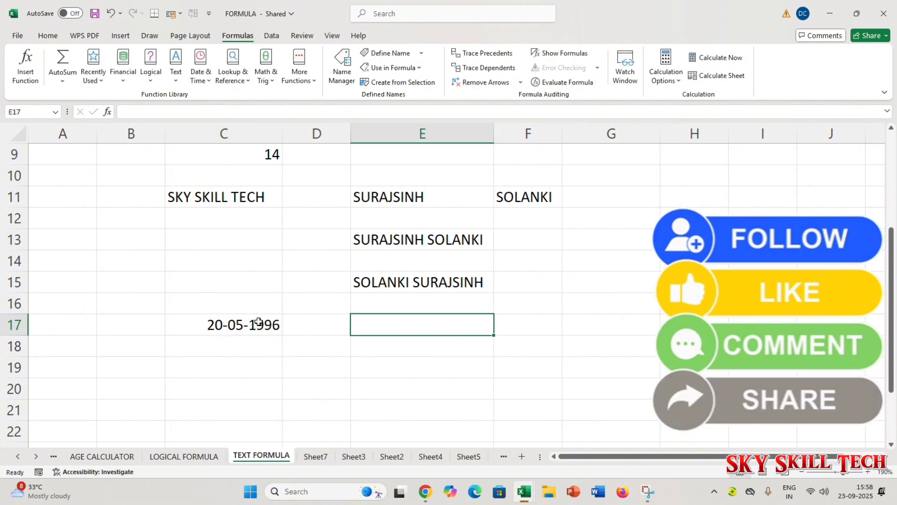
pyautogui.press('Return')
# Examine the date in C17 and the empty cells around it, including E17 for the result.
pyautogui.click(365, 331)
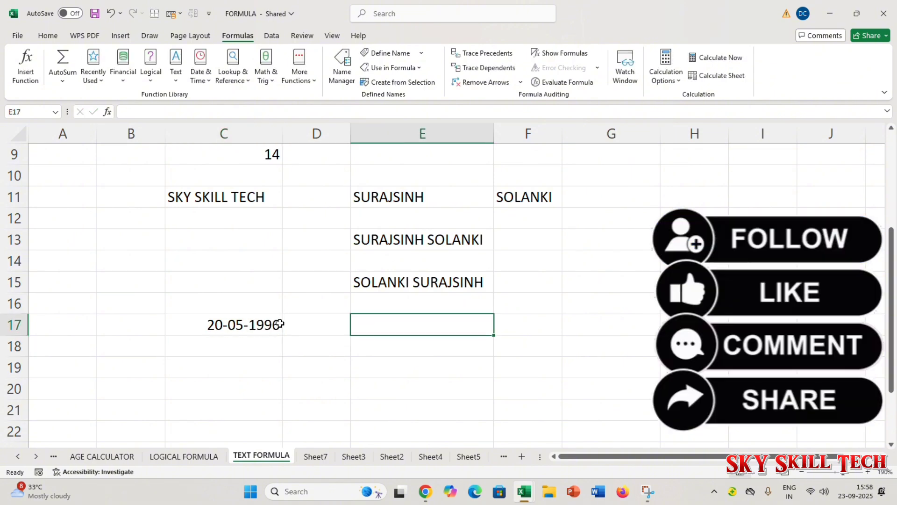
pyautogui.click(267, 324)
pyautogui.click(386, 331)
pyautogui.click(273, 325)
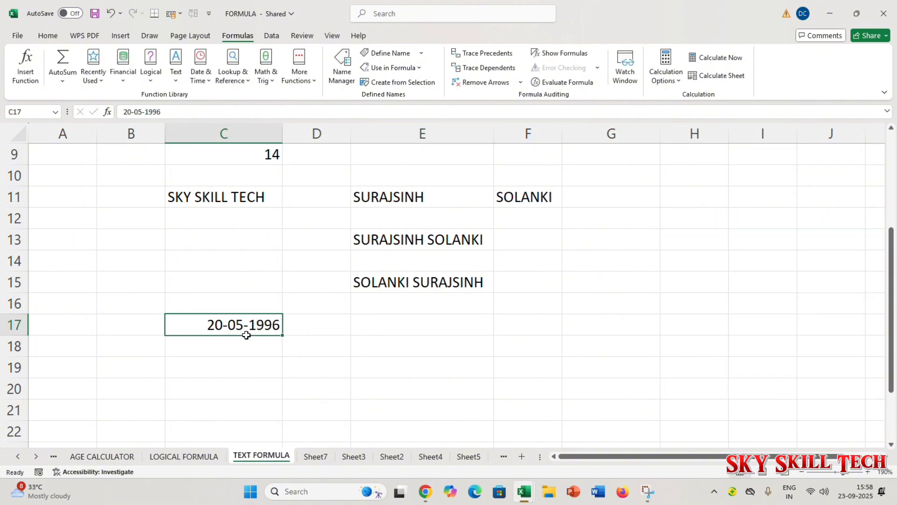
pyautogui.click(244, 337)
pyautogui.click(241, 325)
pyautogui.click(235, 345)
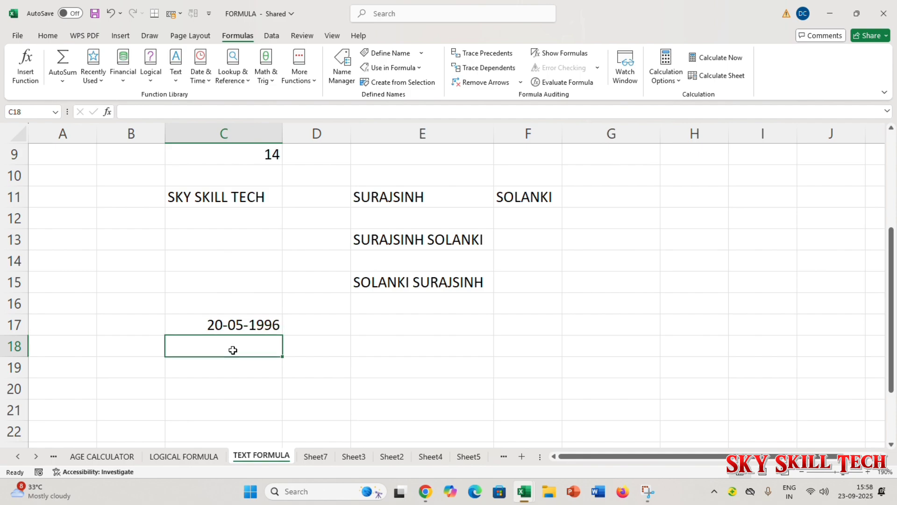
pyautogui.click(254, 327)
# Enter =TEXT(C17,"MMMM") in cell E17 to return the date's full month name, and check it against C17.
pyautogui.click(402, 335)
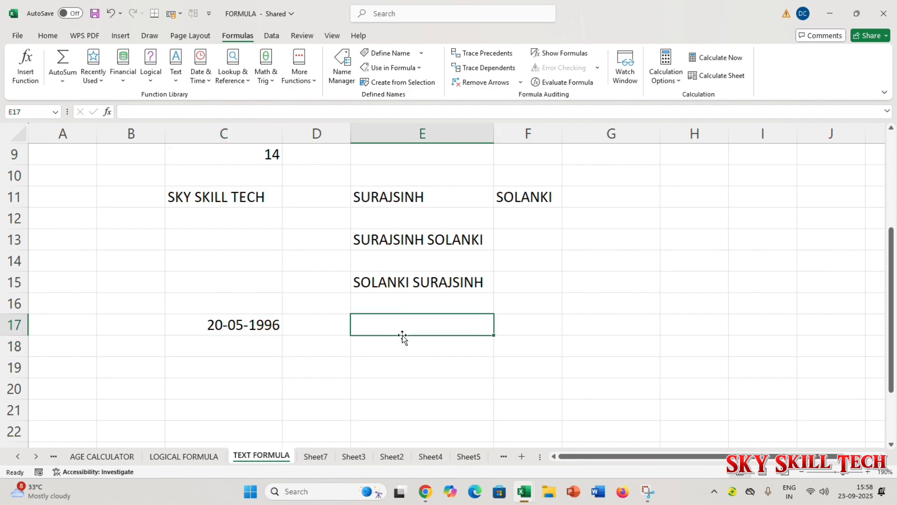
pyautogui.write('=')
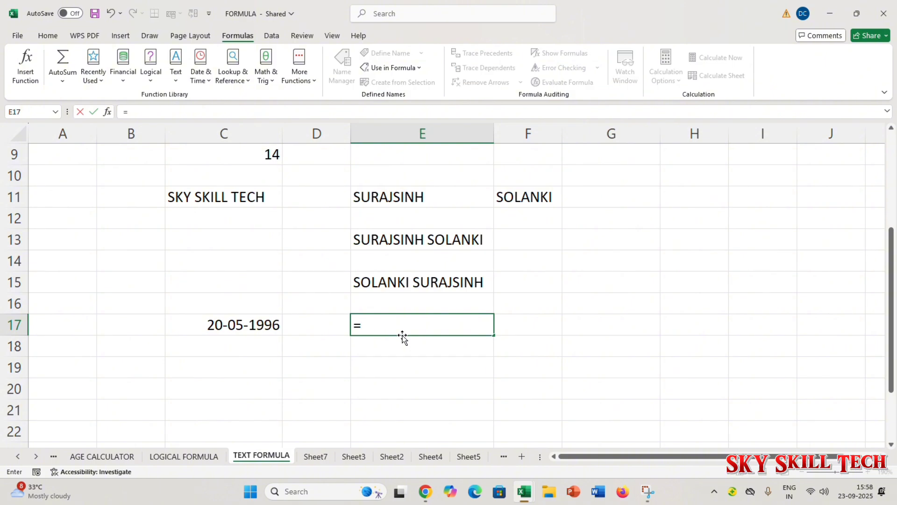
pyautogui.write('TEXT(')
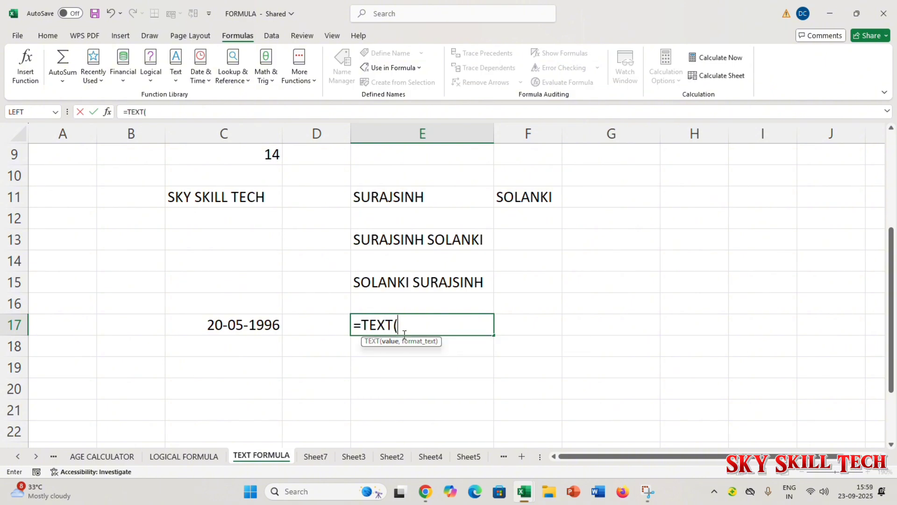
pyautogui.click(271, 327)
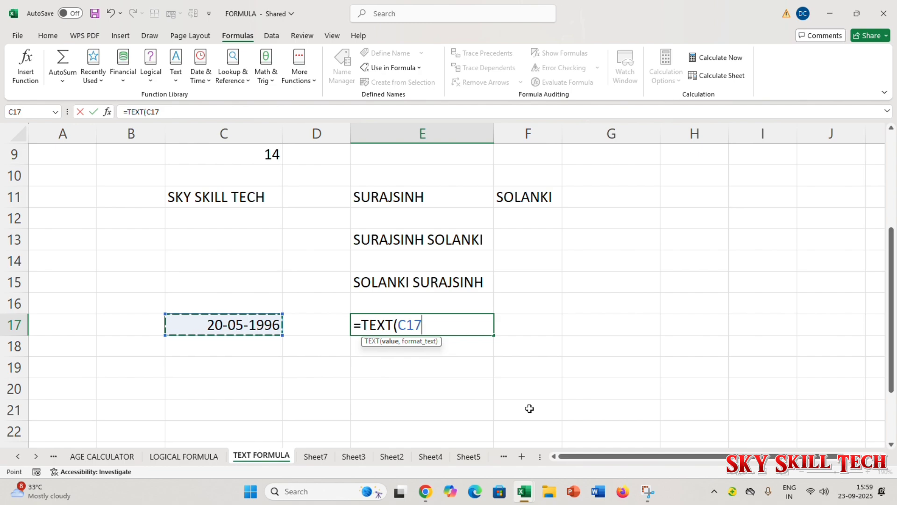
pyautogui.write(',')
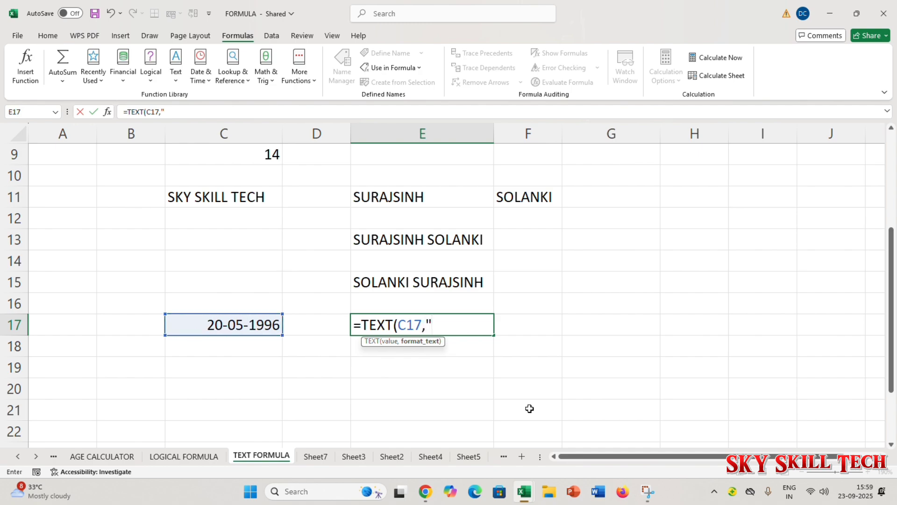
pyautogui.write('"MMMM')
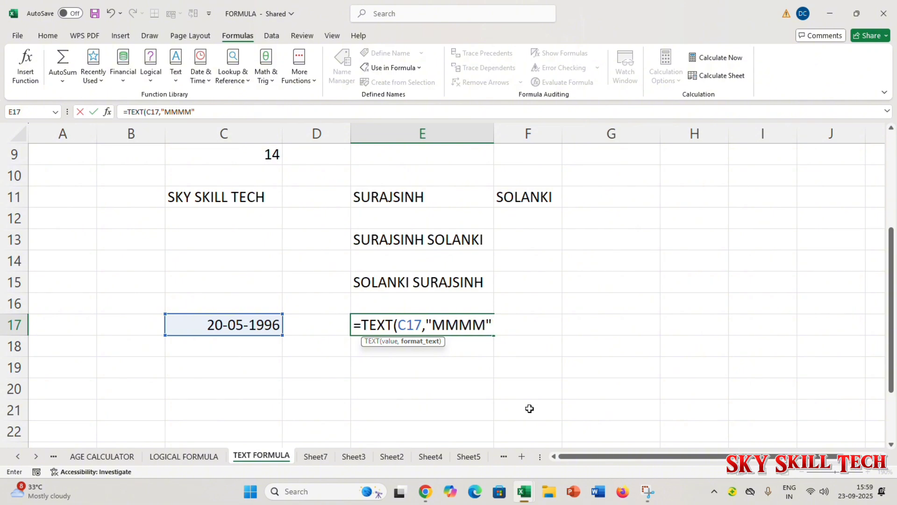
pyautogui.write('")')
pyautogui.press('Return')
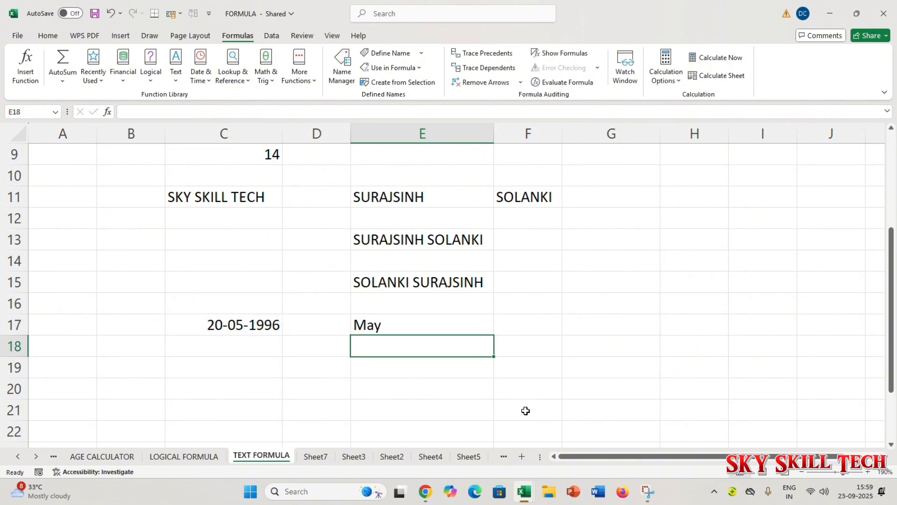
pyautogui.click(243, 330)
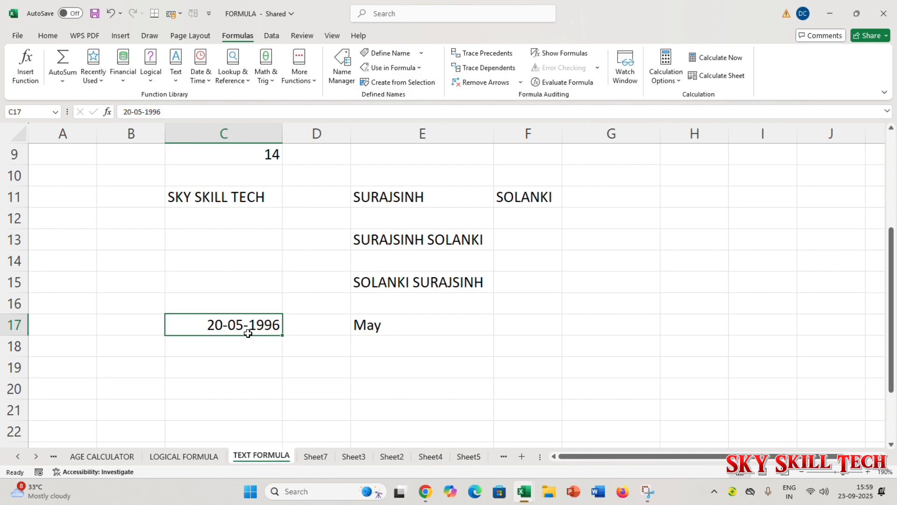
# Examine the TEXT formula in cell E17 and the empty cells below it.
pyautogui.click(392, 325)
pyautogui.click(385, 360)
pyautogui.doubleClick(492, 324)
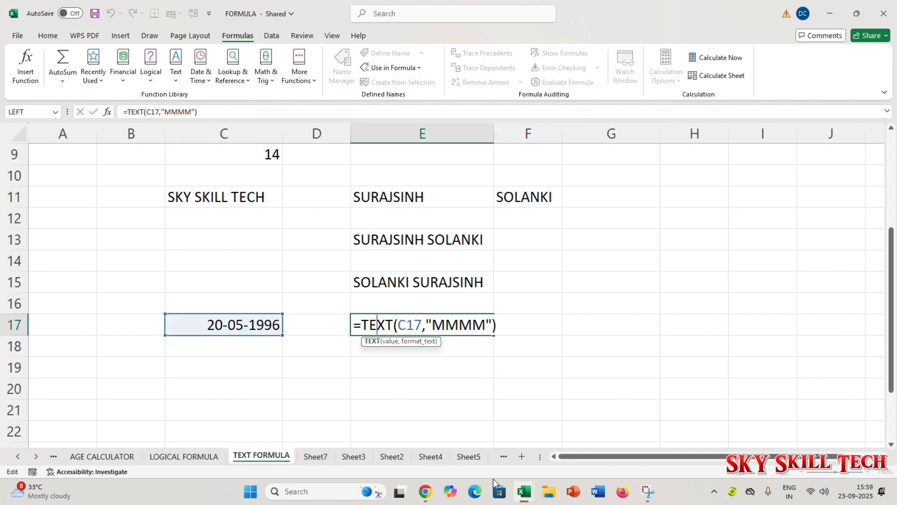
pyautogui.press('Return')
pyautogui.press('Down')
pyautogui.press('Up')
pyautogui.press('Down')
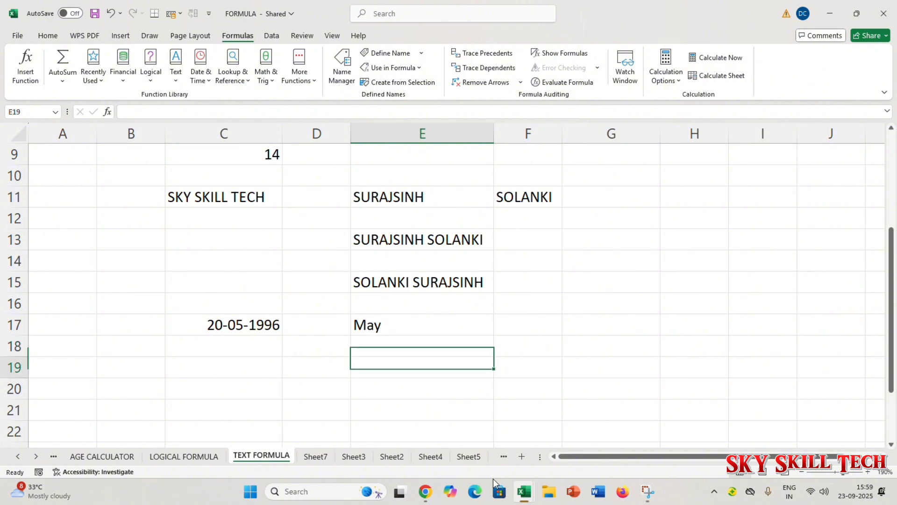
pyautogui.press('Up')
pyautogui.press('Down')
pyautogui.press('Up')
pyautogui.press('Up')
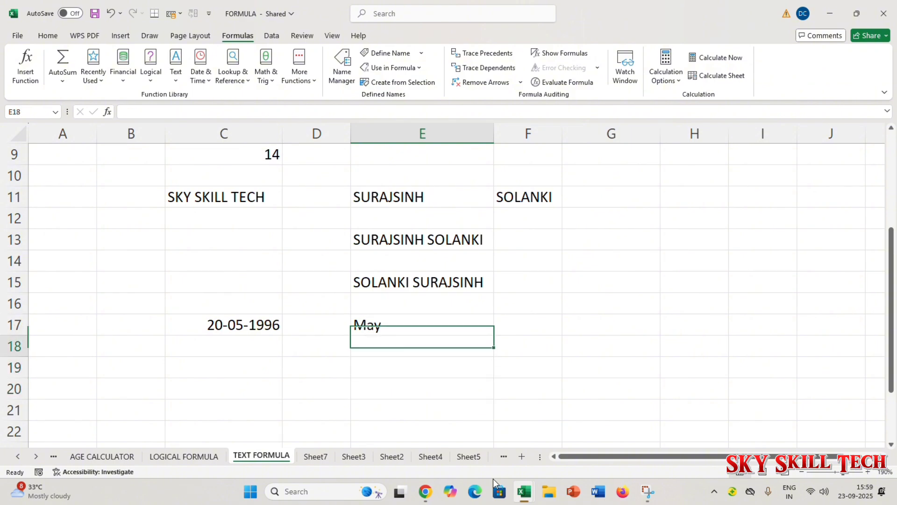
pyautogui.press('Down')
pyautogui.press('Down')
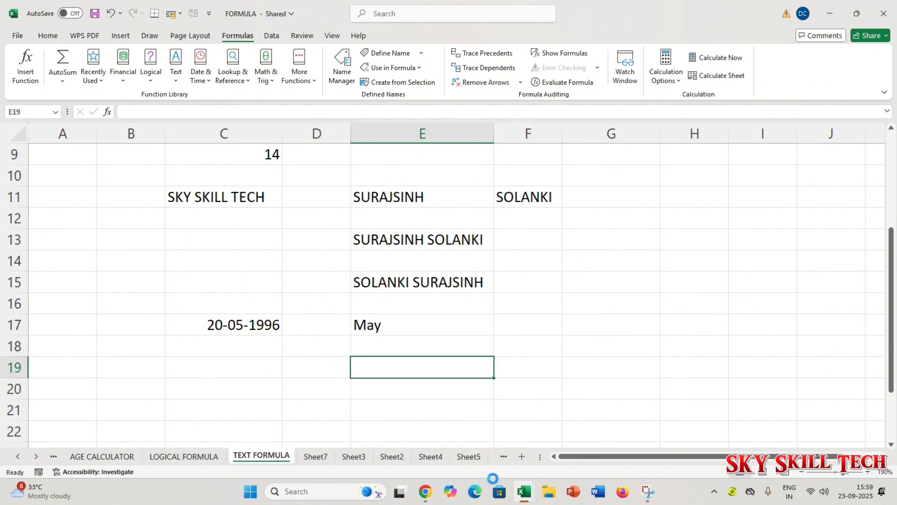
# Enter =TEXT(C17,"DDDD") in cell E19 to return the date's full weekday name.
pyautogui.write('=TEX')
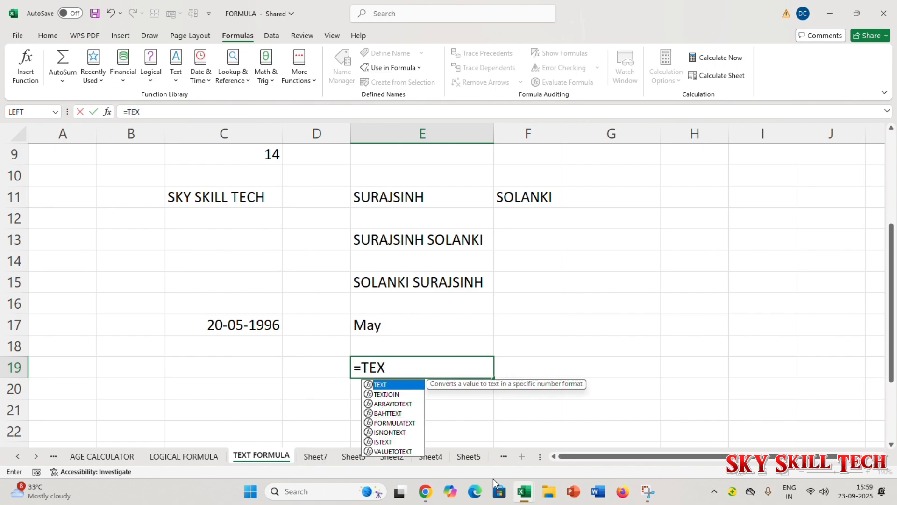
pyautogui.write('T(')
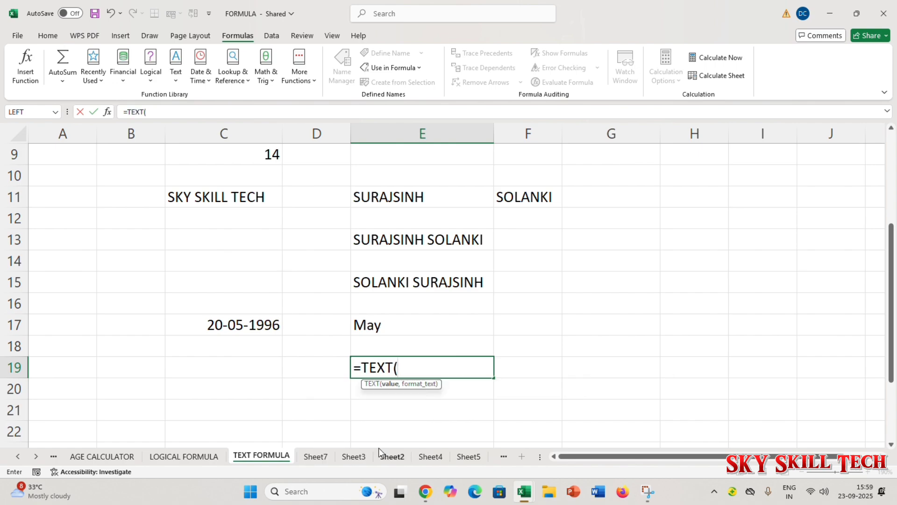
pyautogui.click(252, 326)
pyautogui.write(',')
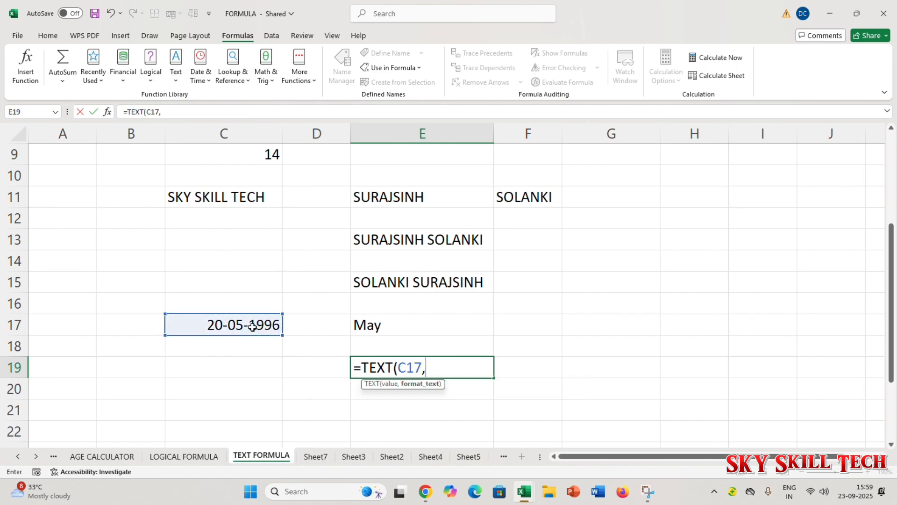
pyautogui.write('"DDDD')
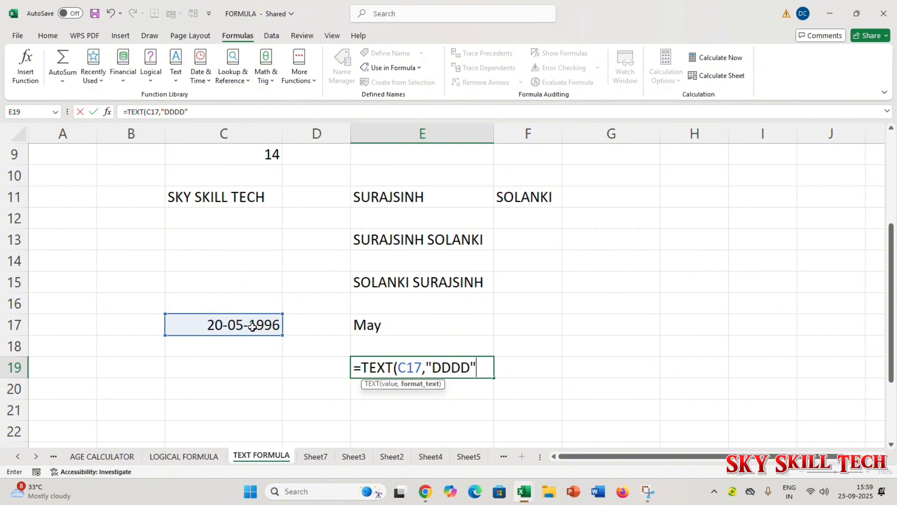
pyautogui.write('")')
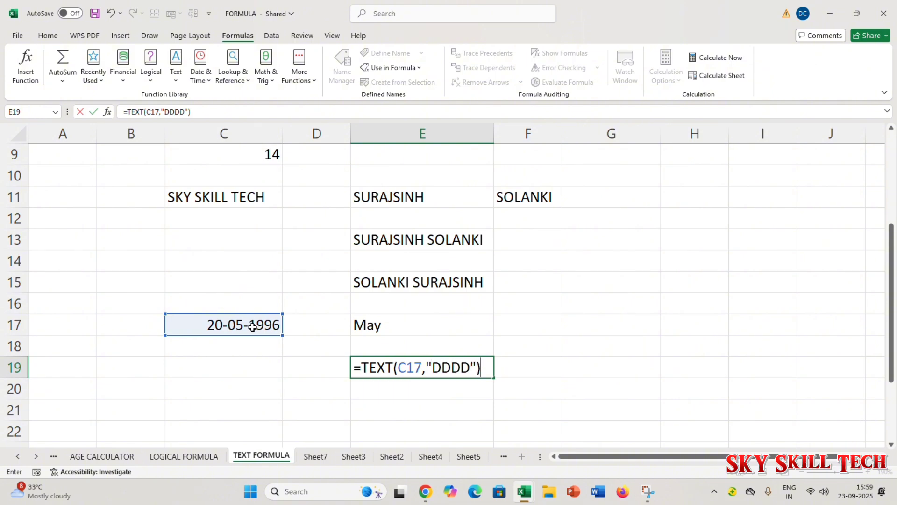
pyautogui.press('Return')
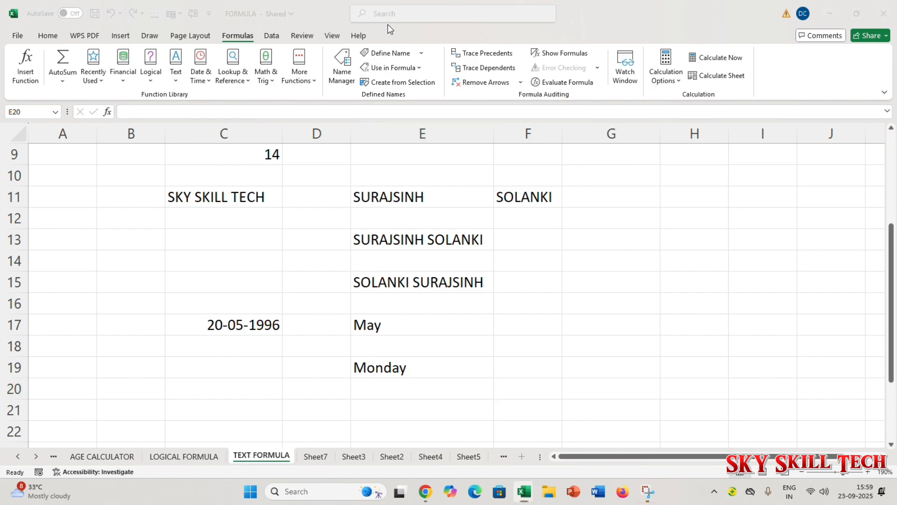
pyautogui.press('Down')
# Examine the name cells in E11:F15 and the CLEAN formula in cell C11.
pyautogui.scroll(1, 464, 307)
pyautogui.moveTo(408, 256); pyautogui.dragTo(414, 315)
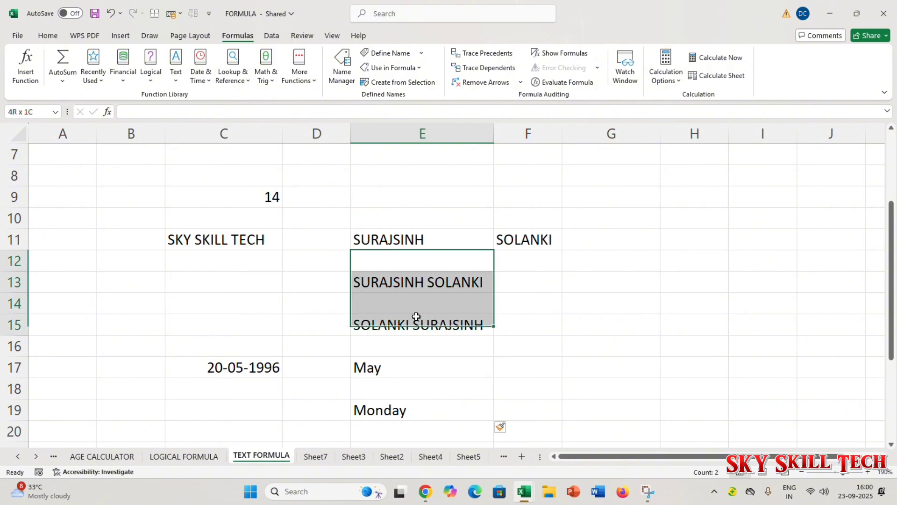
pyautogui.click(520, 243)
pyautogui.click(456, 299)
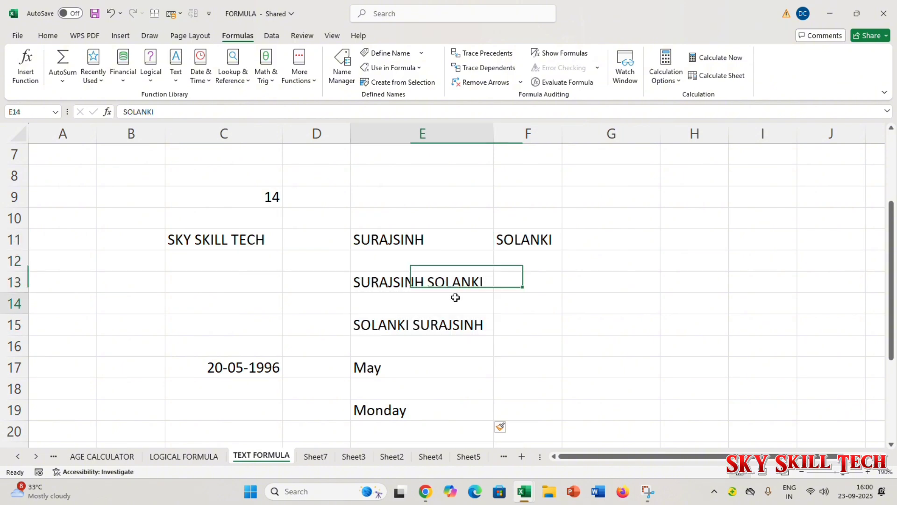
pyautogui.click(441, 318)
pyautogui.click(411, 241)
pyautogui.click(408, 299)
pyautogui.scroll(2, 409, 327)
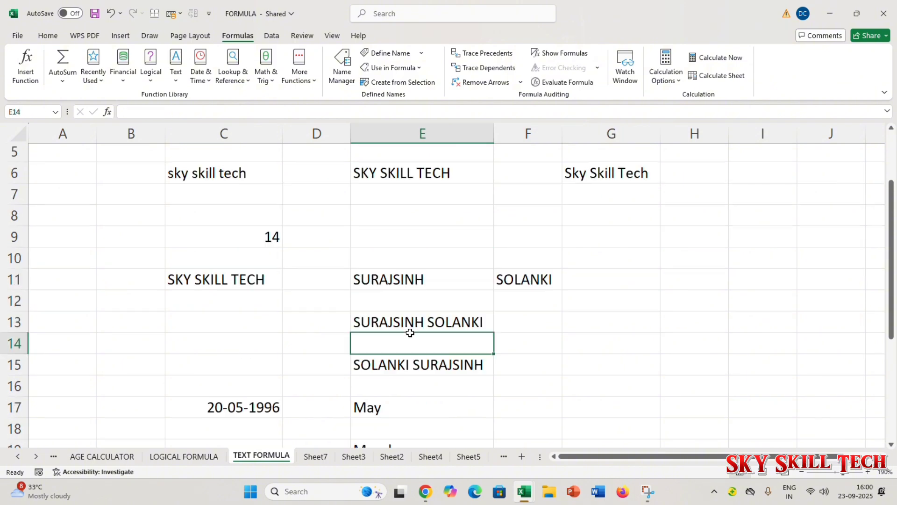
pyautogui.scroll(-1, 355, 322)
pyautogui.click(213, 307)
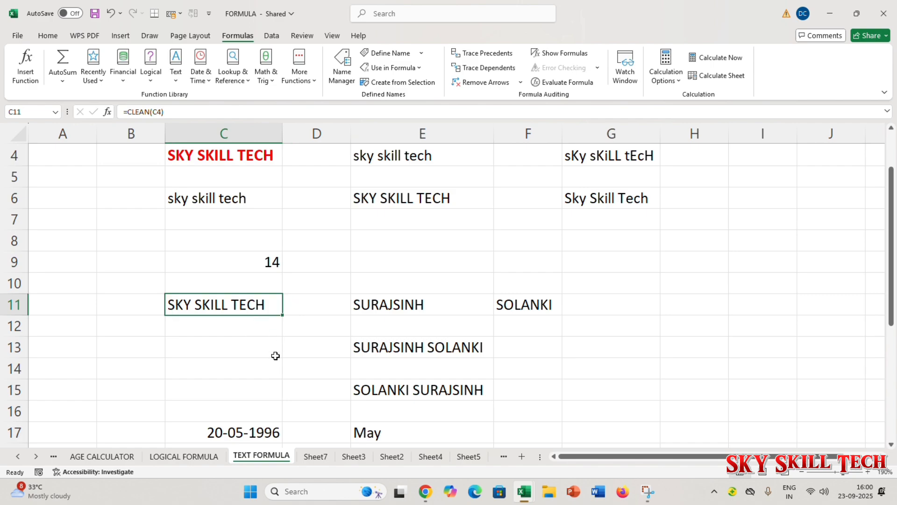
pyautogui.click(136, 370)
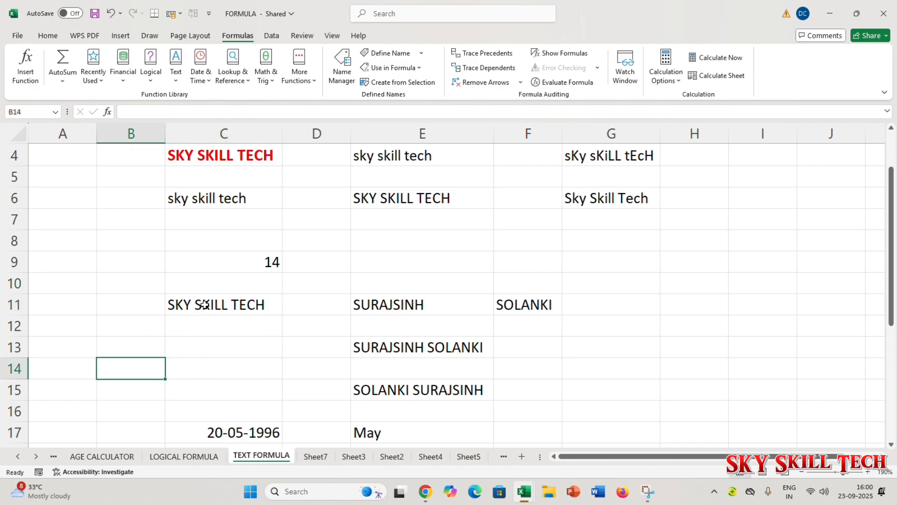
pyautogui.click(211, 327)
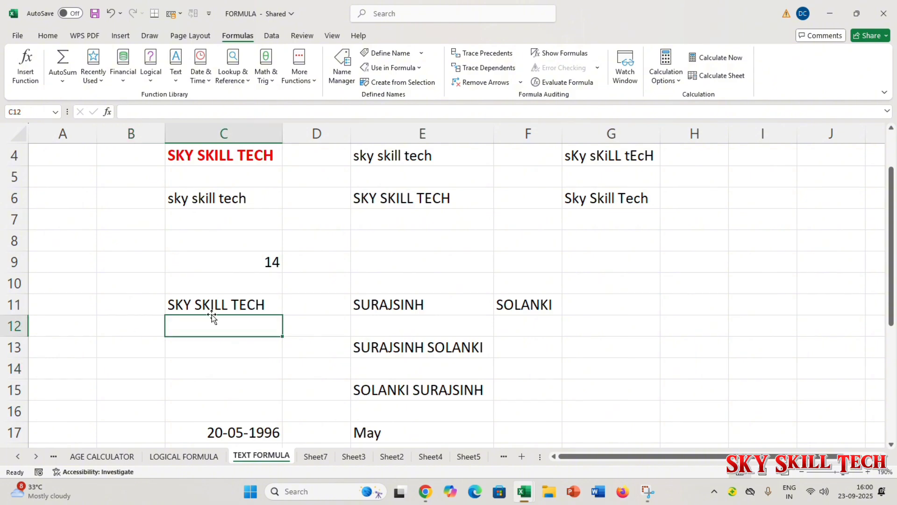
pyautogui.click(218, 309)
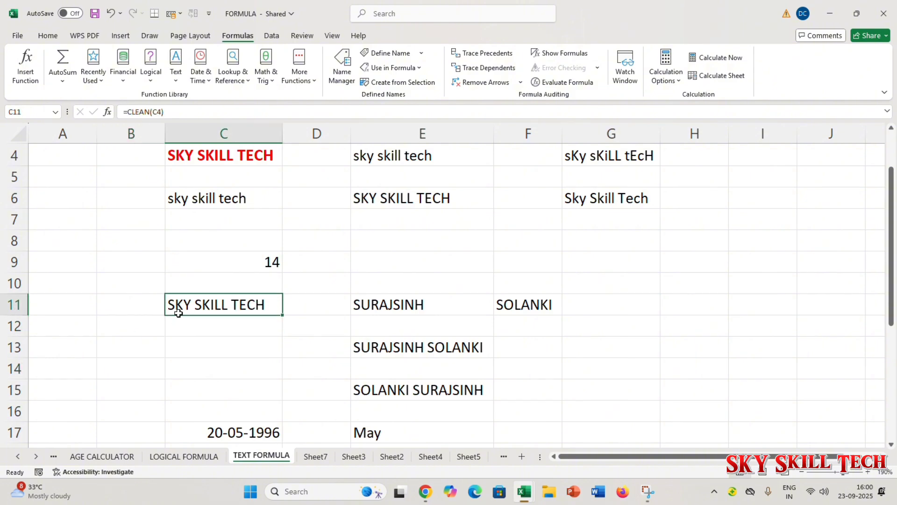
# Enter =LEFT(C11,3) in cell B14 to extract the first three characters of the text in C11.
pyautogui.click(128, 374)
pyautogui.write('=')
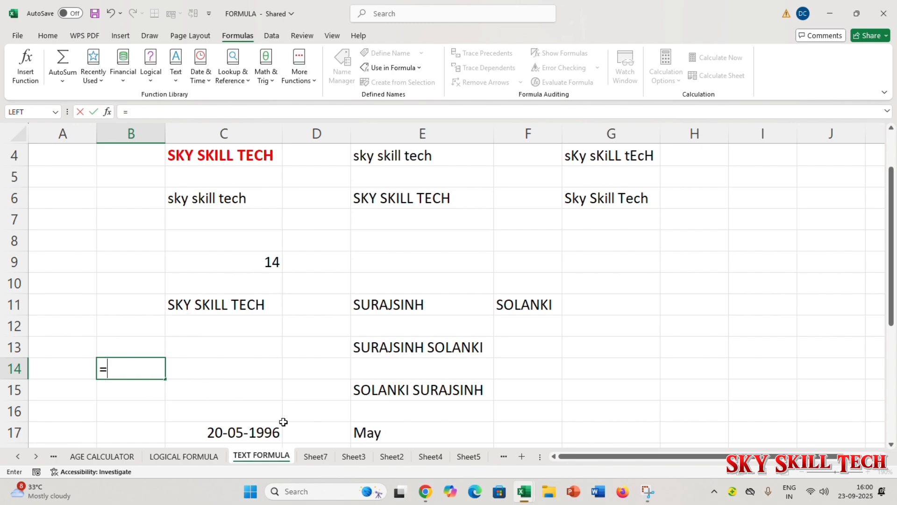
pyautogui.write('L')
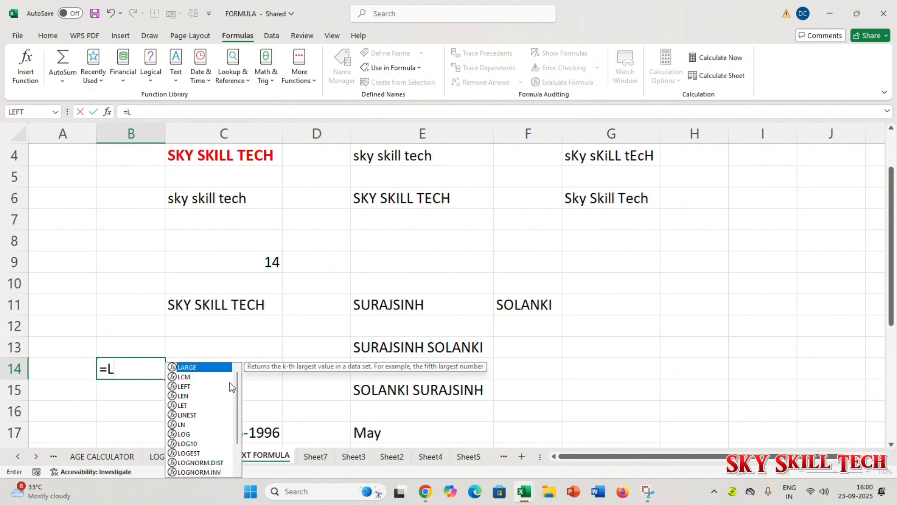
pyautogui.write('EFT')
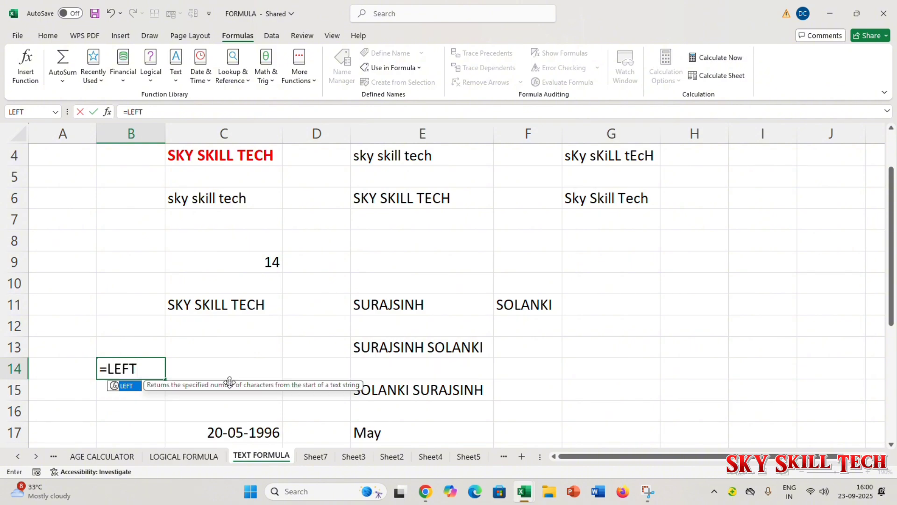
pyautogui.write('(')
pyautogui.click(218, 306)
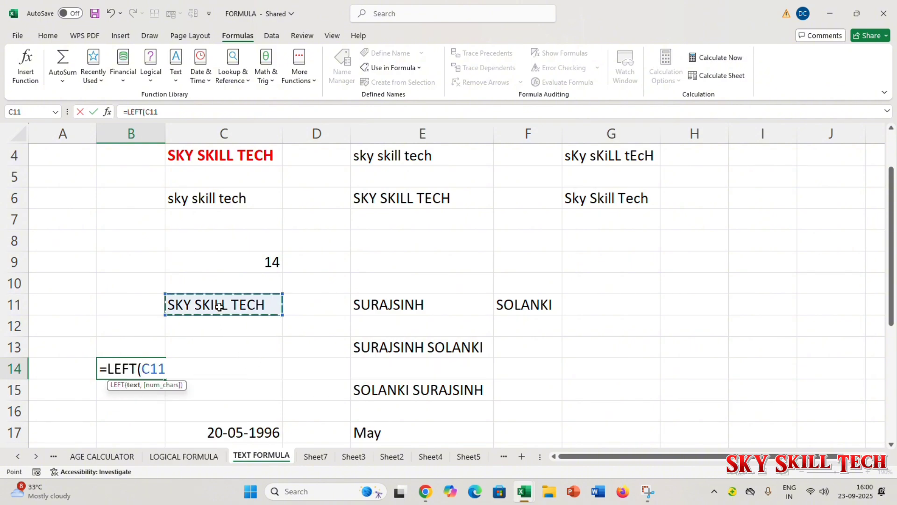
pyautogui.write(',')
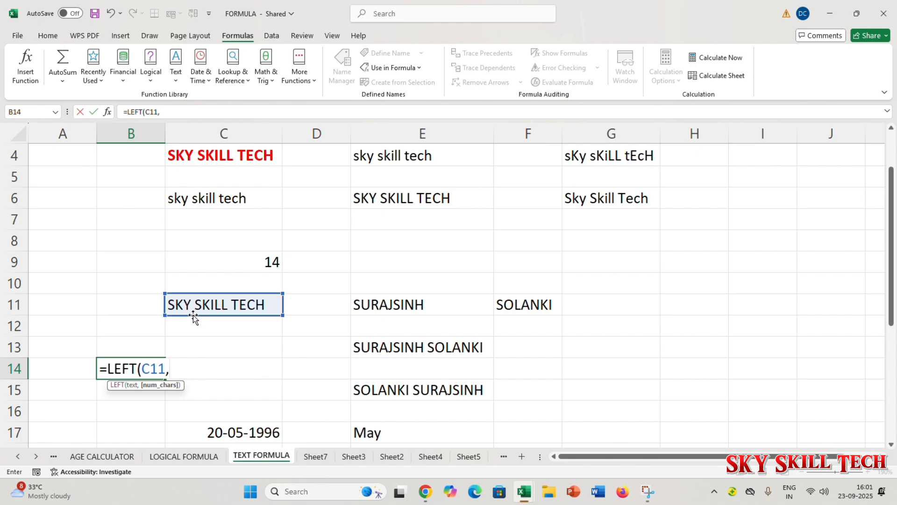
pyautogui.write('3)')
pyautogui.press('Return')
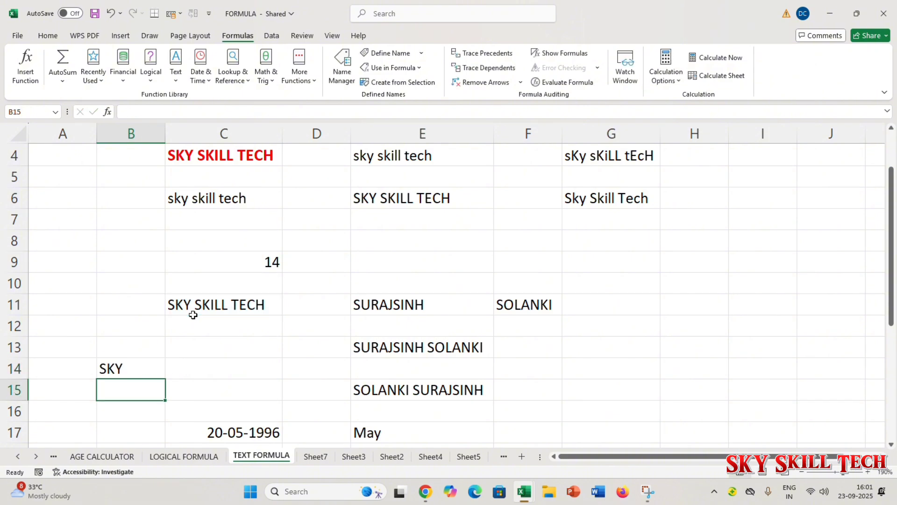
# Enter =RIGHT(C11,4) in cell C14 to extract the last four characters of C11, and check the formula.
pyautogui.press('Up')
pyautogui.press('Right')
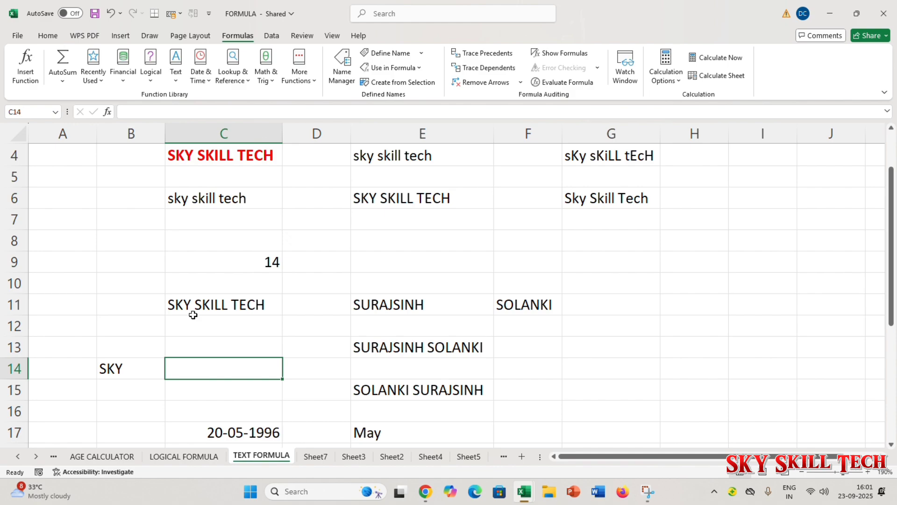
pyautogui.write('=RIGHT')
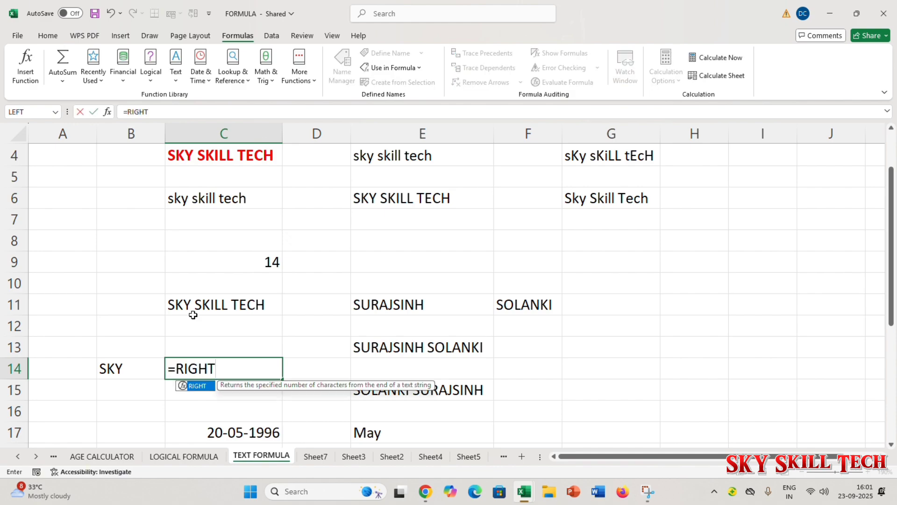
pyautogui.write('(')
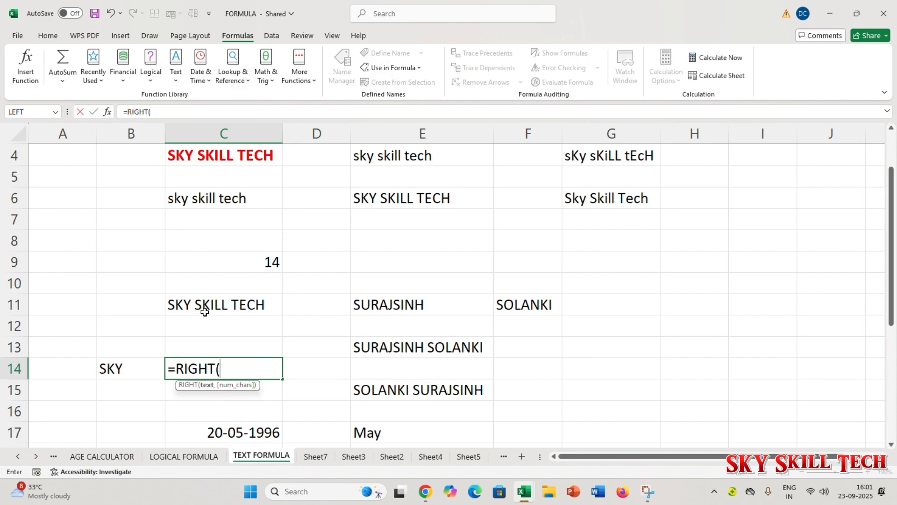
pyautogui.click(213, 308)
pyautogui.write(',')
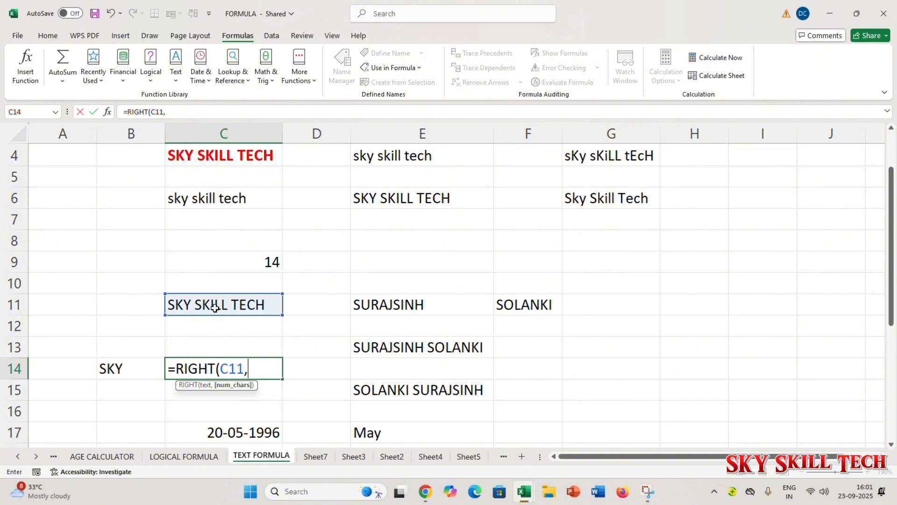
pyautogui.write('4')
pyautogui.press('Return')
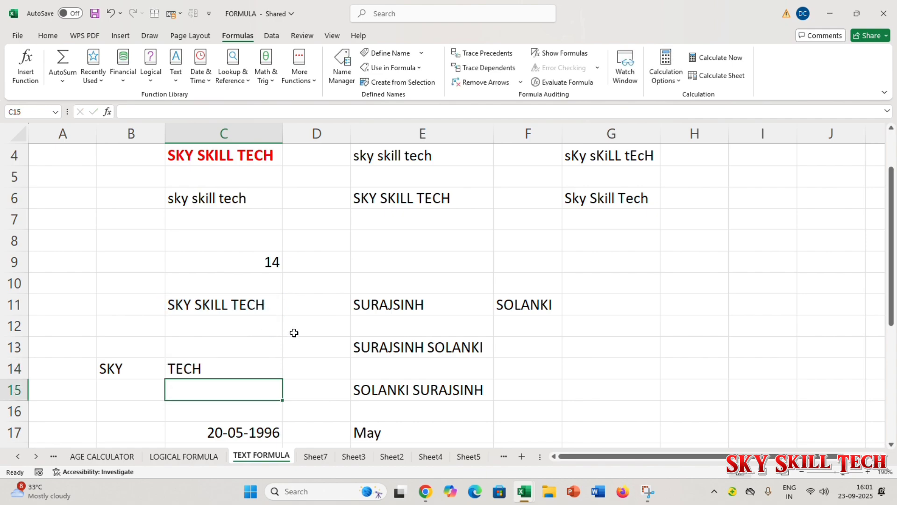
pyautogui.click(208, 368)
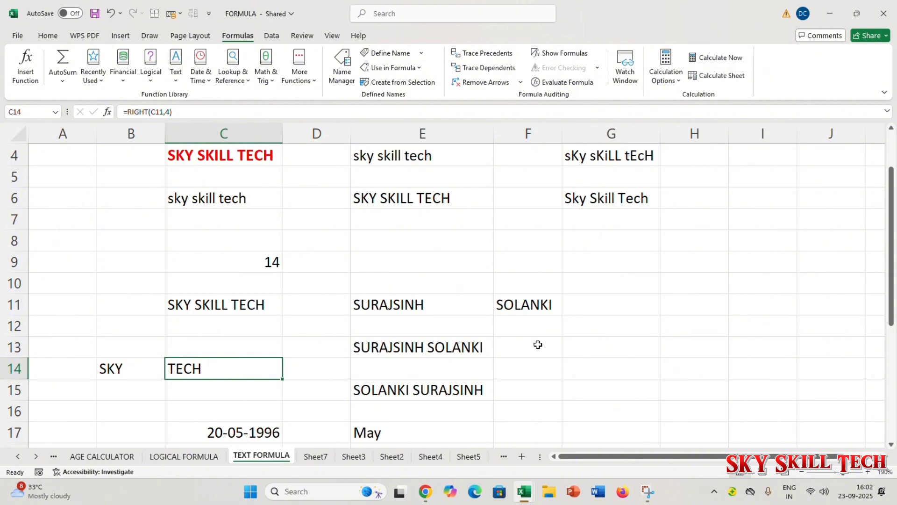
# Enter the text SKY SKILL TECH in cell C22 with extra spaces before, between and after the words.
pyautogui.scroll(-2, 538, 344)
pyautogui.scroll(3, 536, 345)
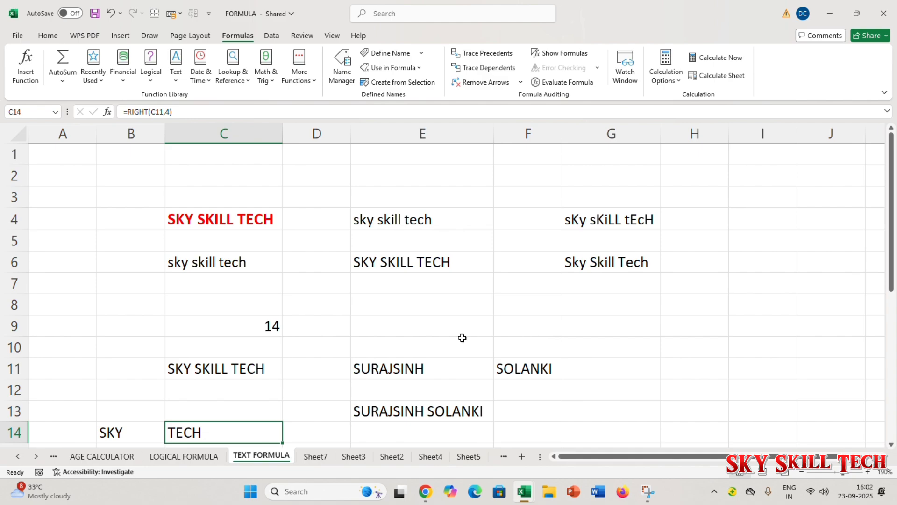
pyautogui.scroll(-5, 465, 336)
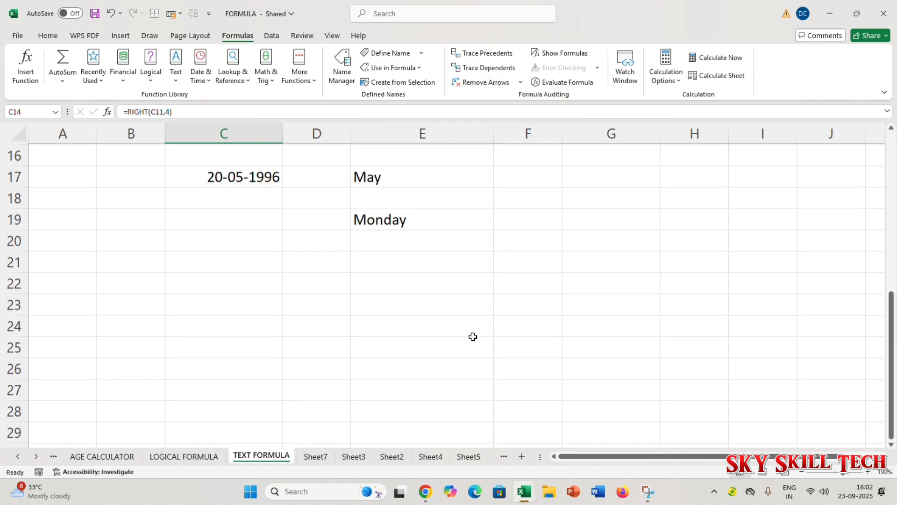
pyautogui.scroll(-3, 414, 300)
pyautogui.scroll(4, 310, 265)
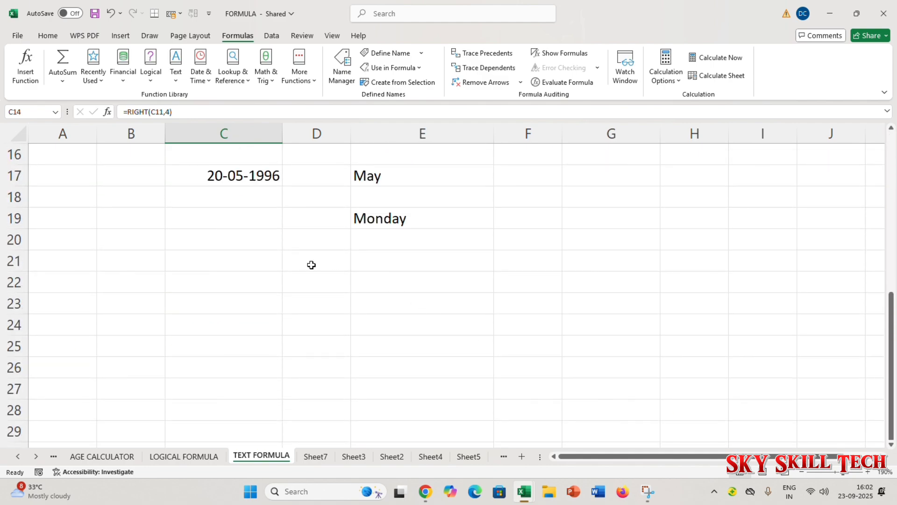
pyautogui.scroll(-1, 312, 264)
pyautogui.click(256, 282)
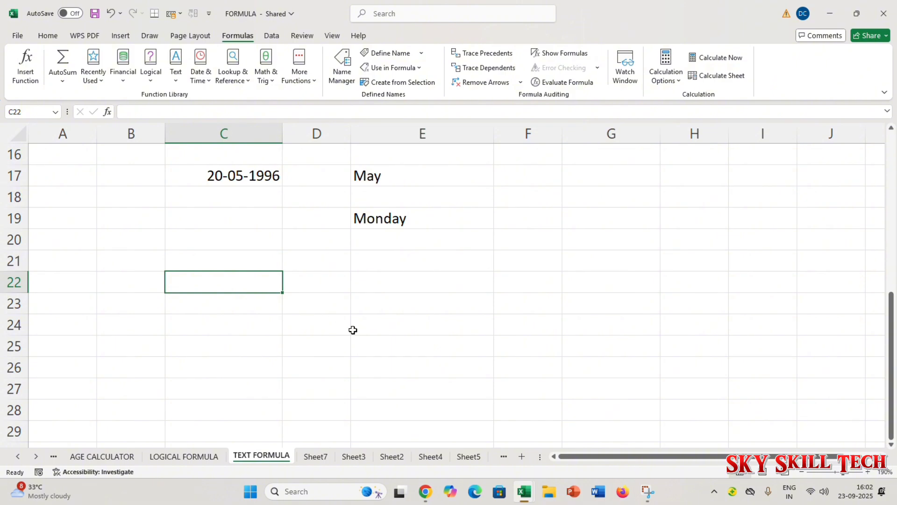
pyautogui.press('F2')
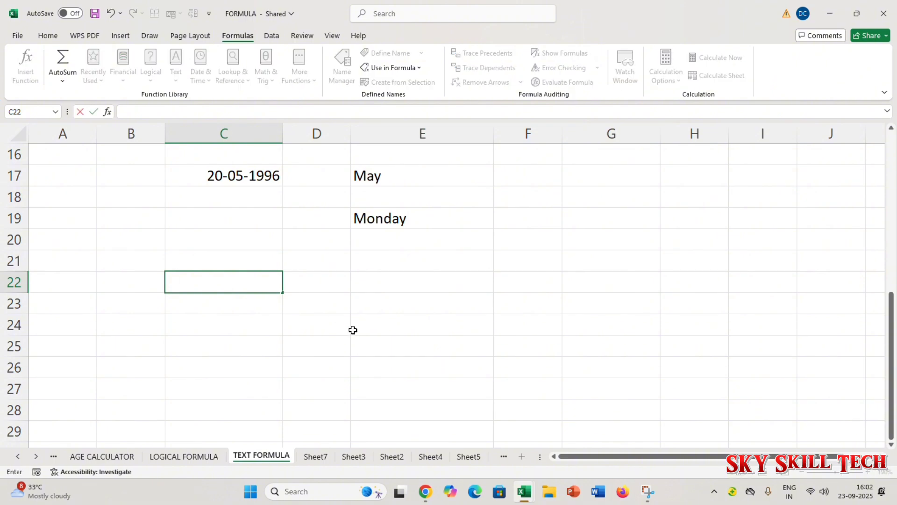
pyautogui.write('SKY   SKI')
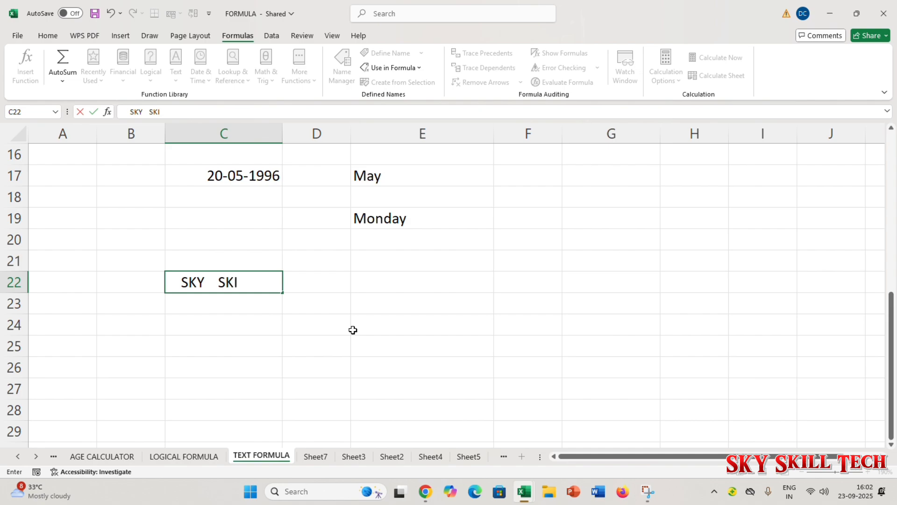
pyautogui.write('LL   TECH')
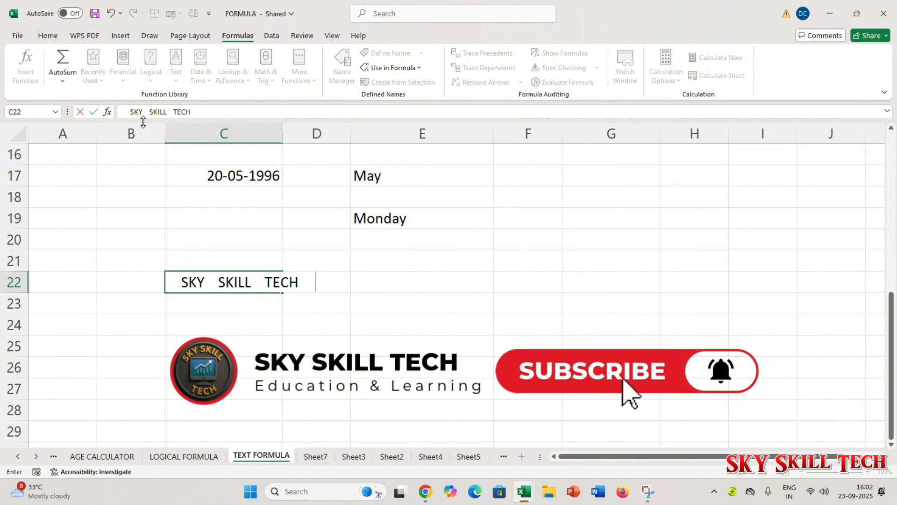
pyautogui.click(307, 323)
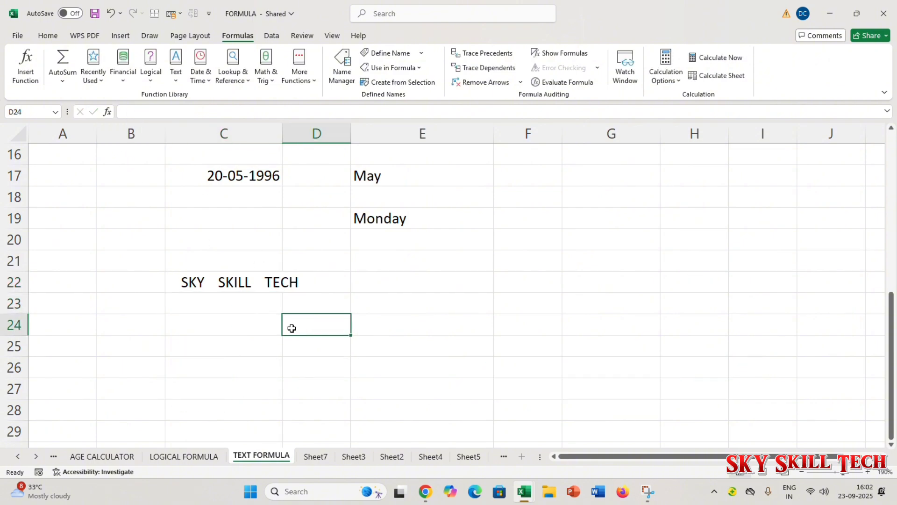
pyautogui.click(395, 284)
pyautogui.click(233, 288)
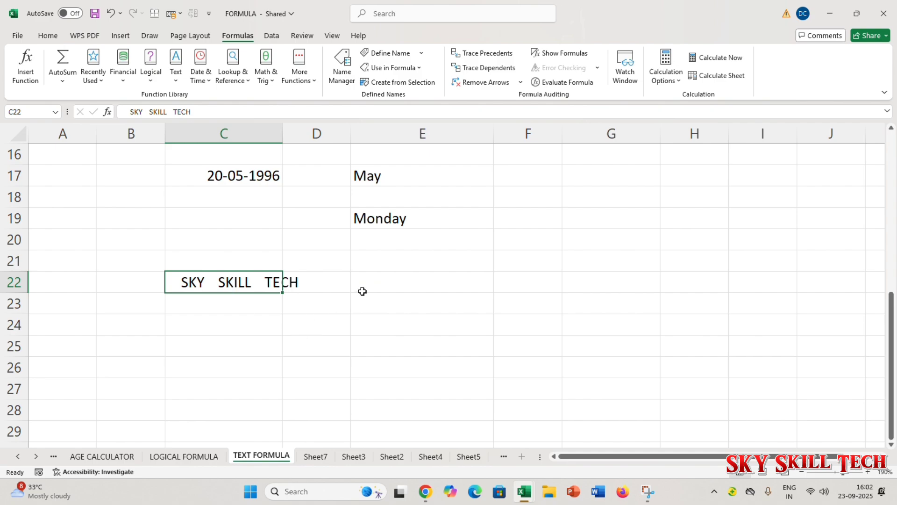
# Enter =TRIM(C22) in cell E22 to remove the extra spaces from the text in C22.
pyautogui.click(369, 290)
pyautogui.write('=')
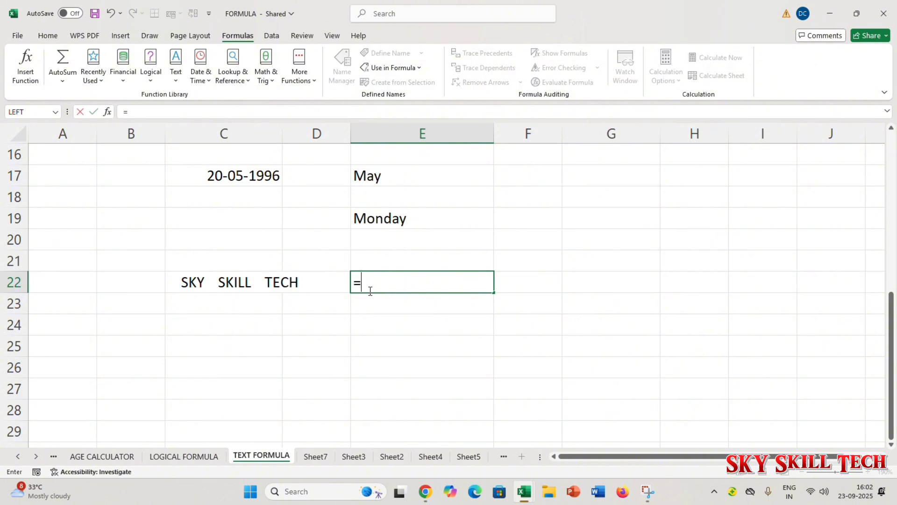
pyautogui.write('TRIM(')
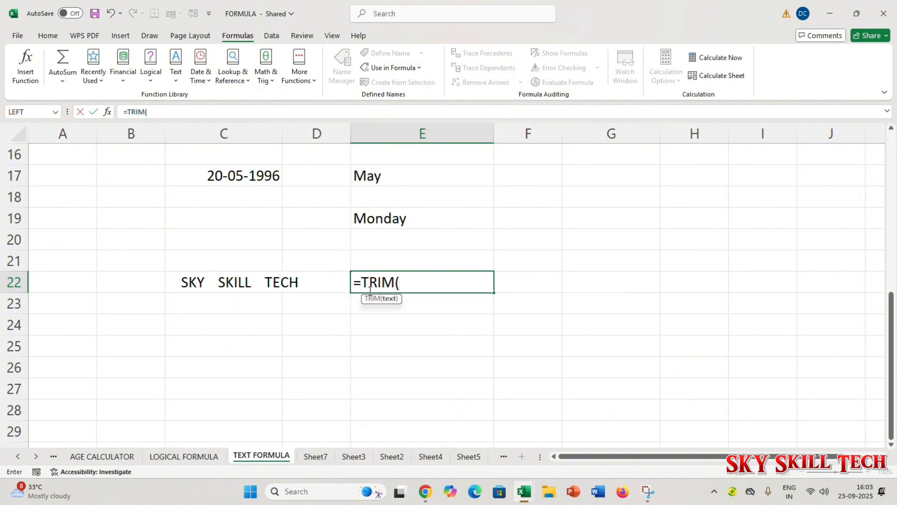
pyautogui.click(251, 285)
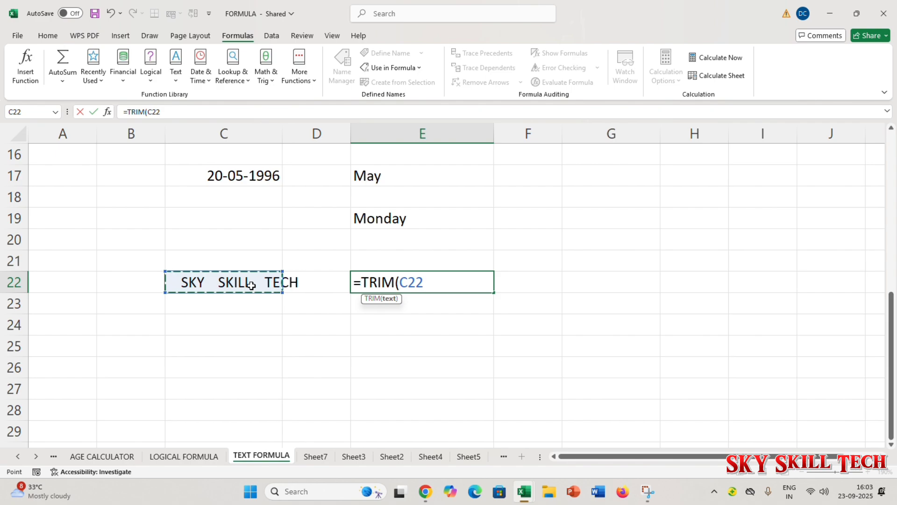
pyautogui.write(')')
pyautogui.press('Return')
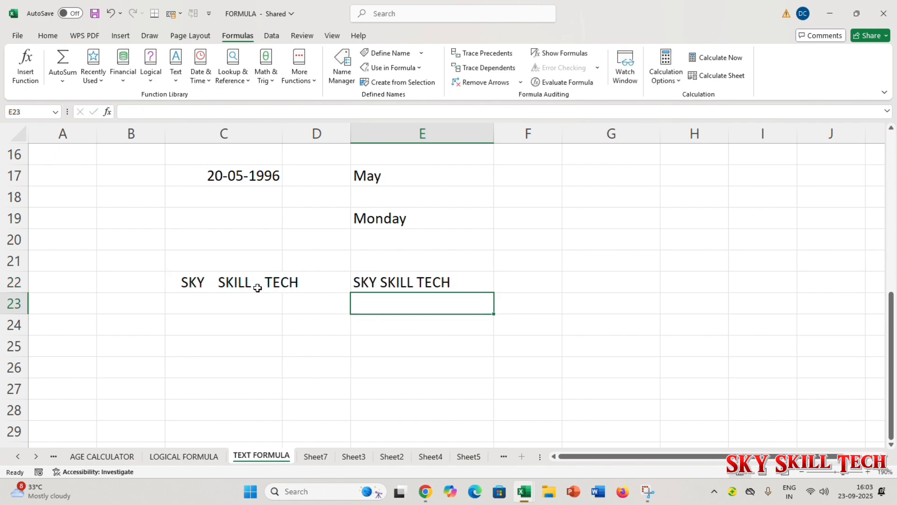
# Examine the TRIM formula in cell E22 and compare its result with the spaced text in C22.
pyautogui.click(383, 276)
pyautogui.click(438, 318)
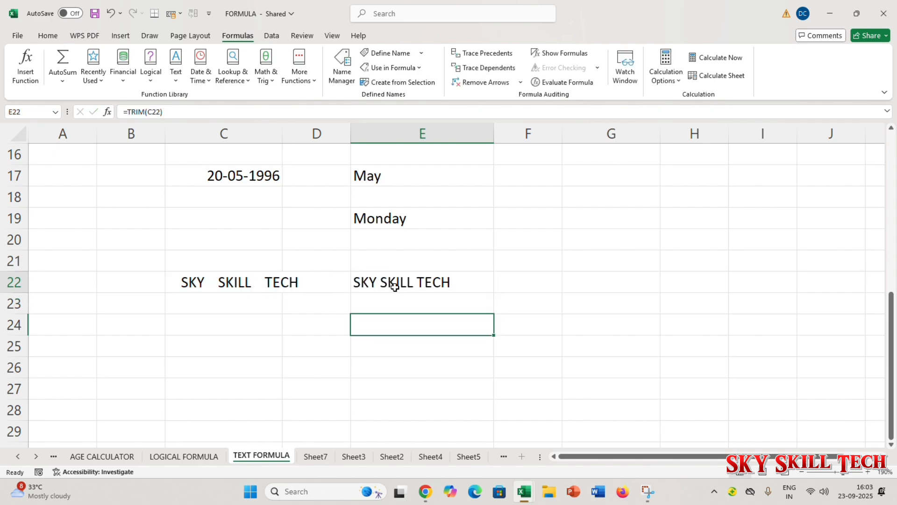
pyautogui.click(394, 285)
pyautogui.click(391, 308)
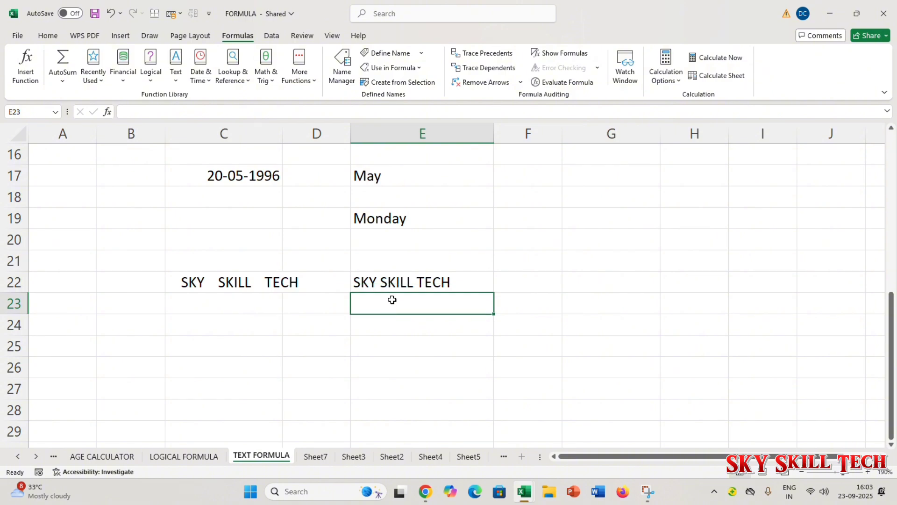
pyautogui.click(374, 288)
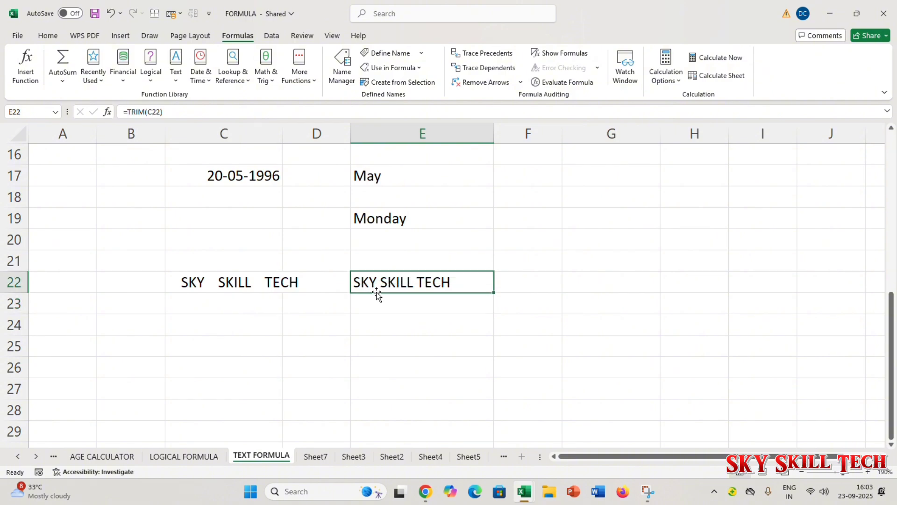
pyautogui.click(387, 304)
pyautogui.click(381, 286)
pyautogui.doubleClick(381, 286)
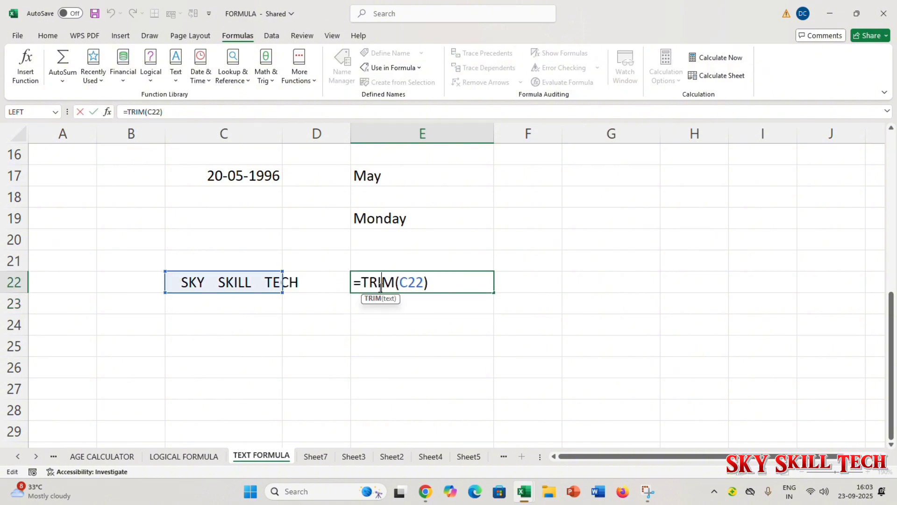
pyautogui.press('Return')
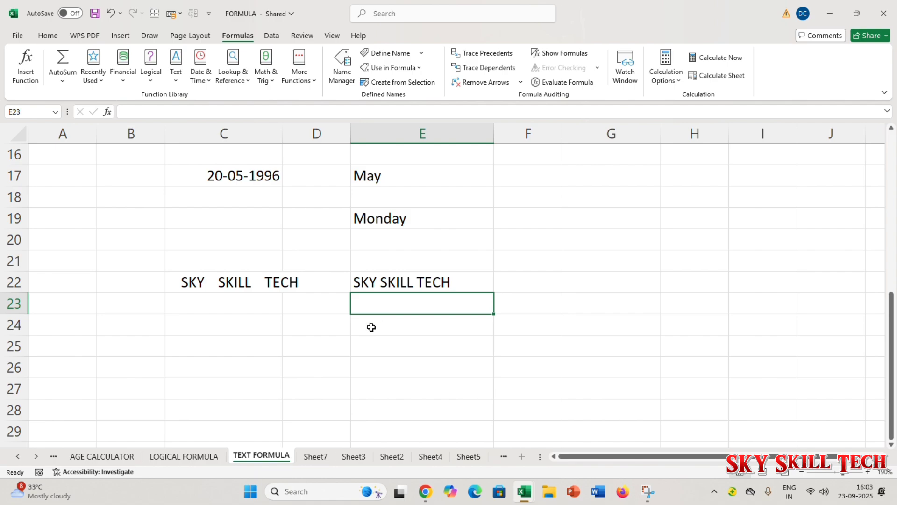
pyautogui.click(237, 286)
pyautogui.click(425, 318)
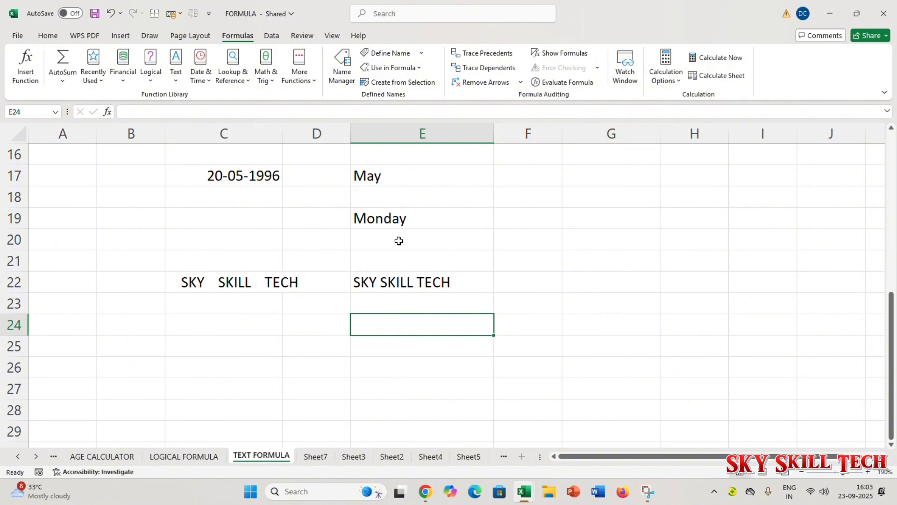
pyautogui.press('Down')
pyautogui.press('Down')
pyautogui.click(405, 337)
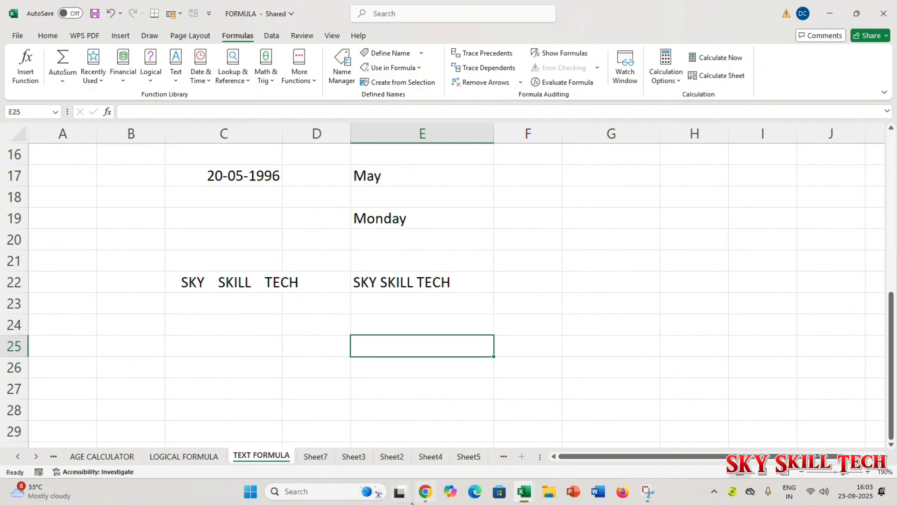
pyautogui.scroll(4, 561, 327)
pyautogui.click(603, 308)
pyautogui.click(601, 346)
pyautogui.click(607, 312)
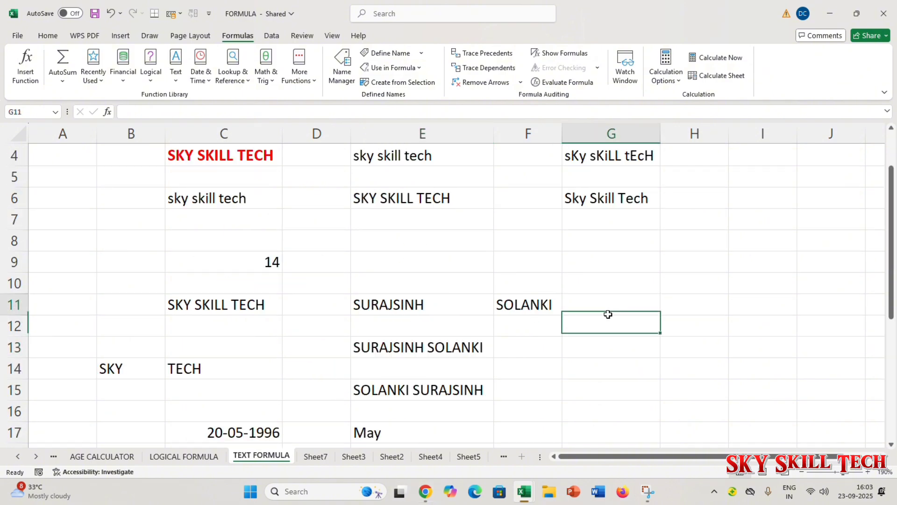
pyautogui.click(617, 348)
pyautogui.click(579, 310)
pyautogui.click(427, 307)
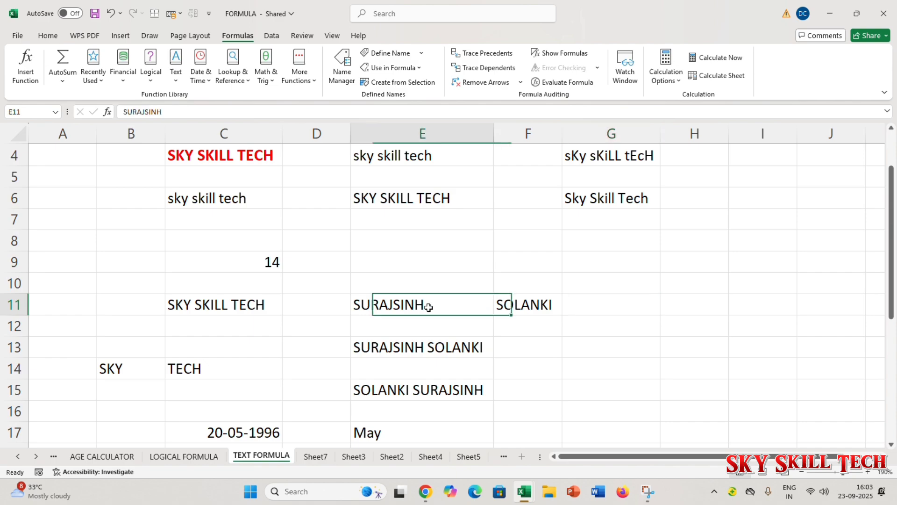
# Fill cells F19 to I19 with the letters A, B, C and D.
pyautogui.scroll(-3, 443, 327)
pyautogui.click(520, 287)
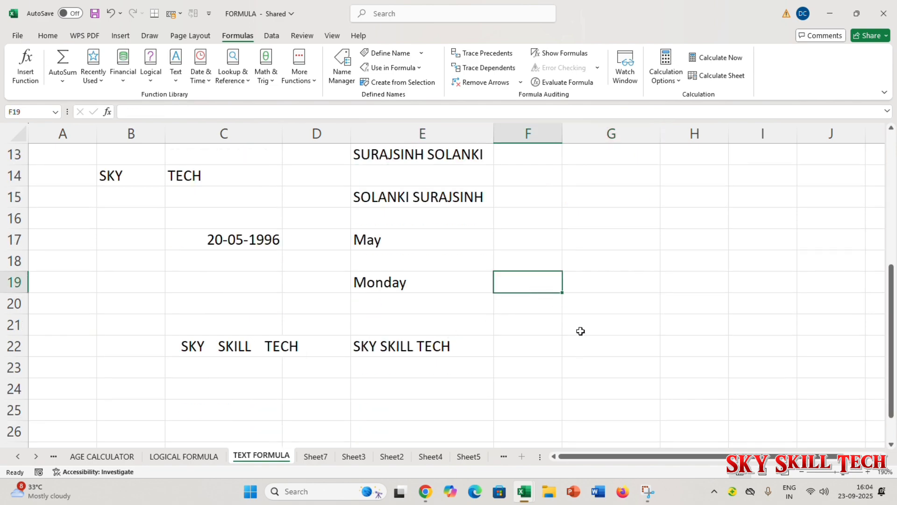
pyautogui.write('A')
pyautogui.press('Tab')
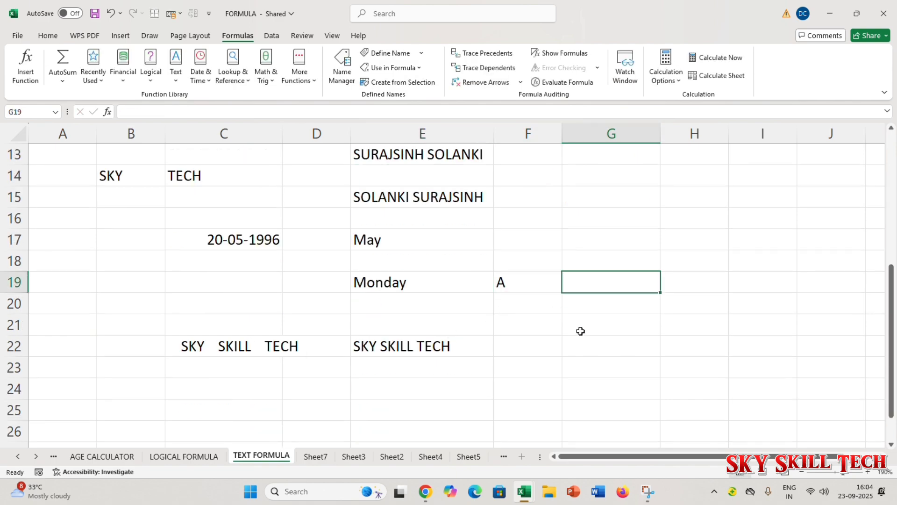
pyautogui.write('B')
pyautogui.press('Tab')
pyautogui.write('C')
pyautogui.press('Tab')
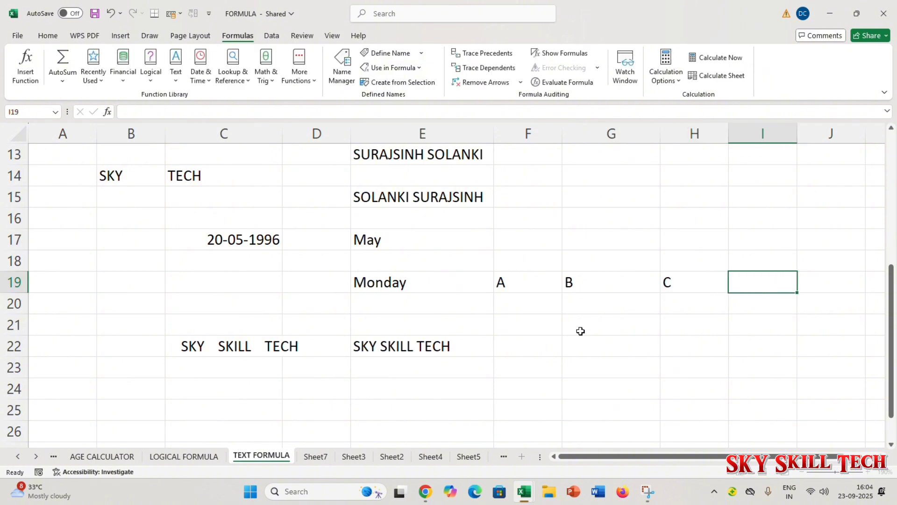
pyautogui.write('D')
pyautogui.press('Left')
# Replace the letter in cell G19 with 5 and the letter in cell I19 with 6.
pyautogui.press('Left')
pyautogui.press('Left')
pyautogui.press('Left')
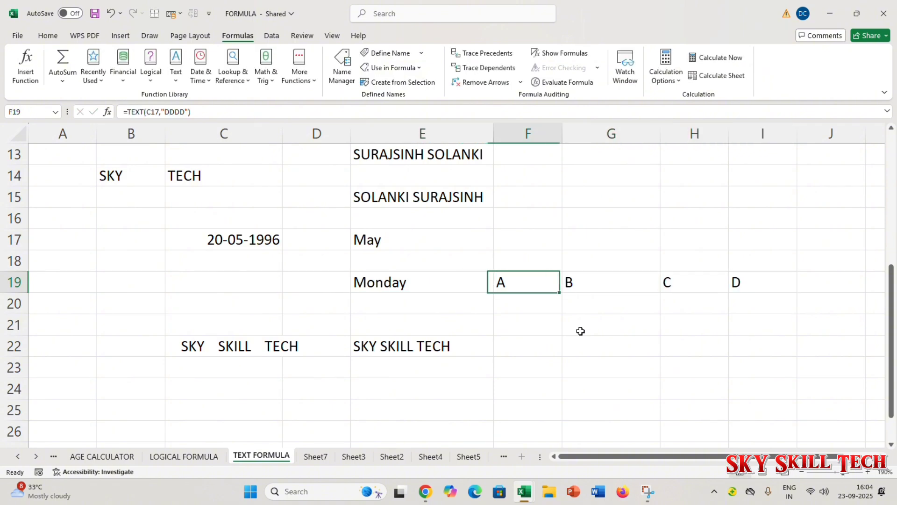
pyautogui.press('Right')
pyautogui.press('Right')
pyautogui.press('Right')
pyautogui.press('Left')
pyautogui.press('Left')
pyautogui.press('Left')
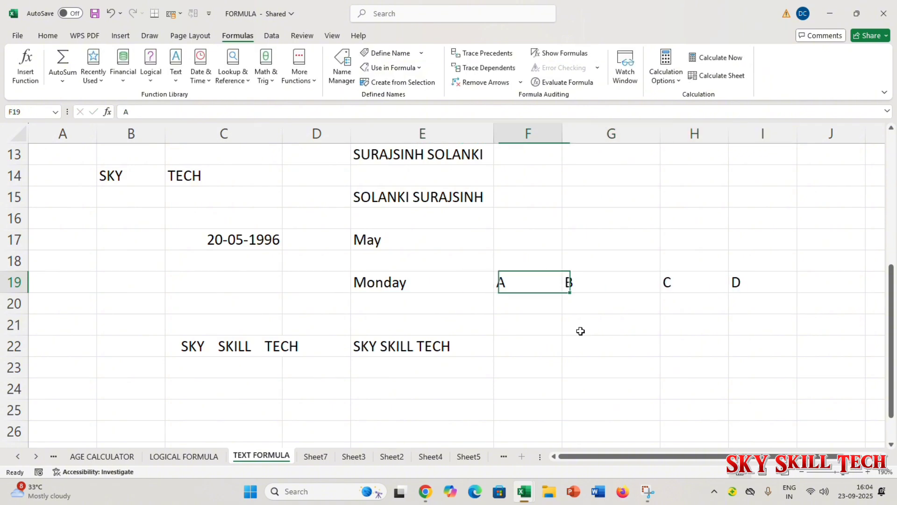
pyautogui.press('Right')
pyautogui.write('5')
pyautogui.press('Tab')
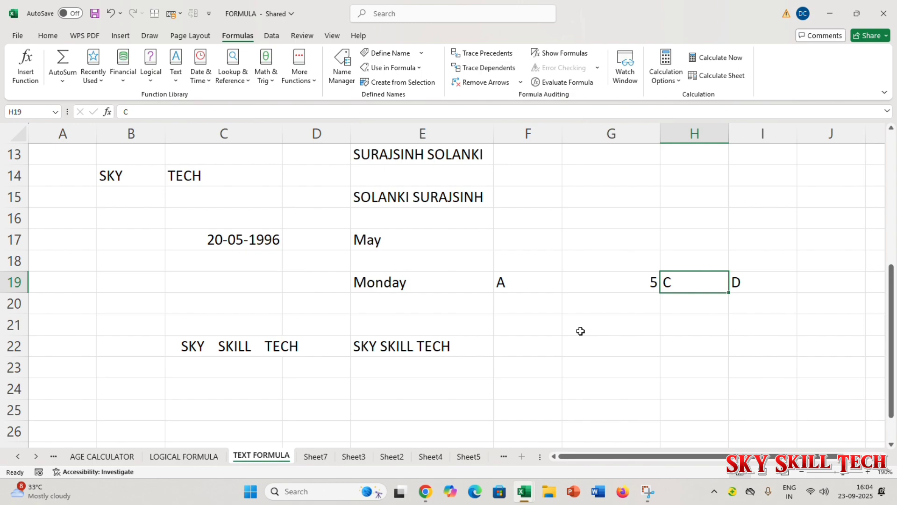
pyautogui.press('Right')
pyautogui.write('6')
pyautogui.press('Left')
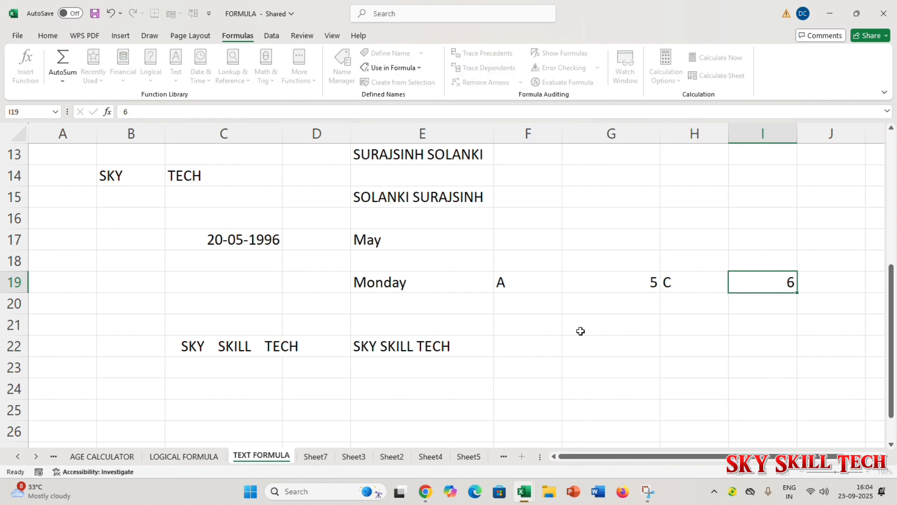
# Start a TEXTJOIN formula in cell F22 with "-" as the delimiter and TRUE for ignoring empty cells.
pyautogui.press('Down')
pyautogui.press('Down')
pyautogui.press('Left')
pyautogui.press('Left')
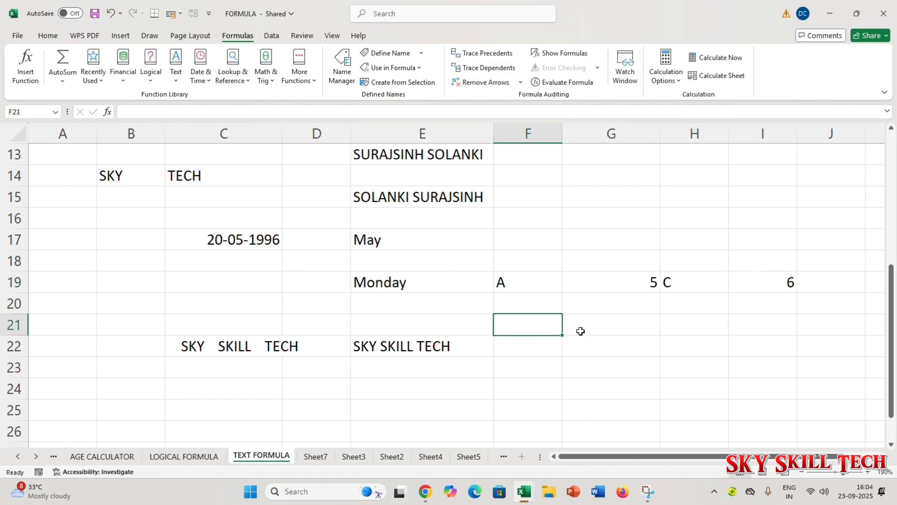
pyautogui.press('Right')
pyautogui.press('Left')
pyautogui.press('Right')
pyautogui.press('Down')
pyautogui.press('Left')
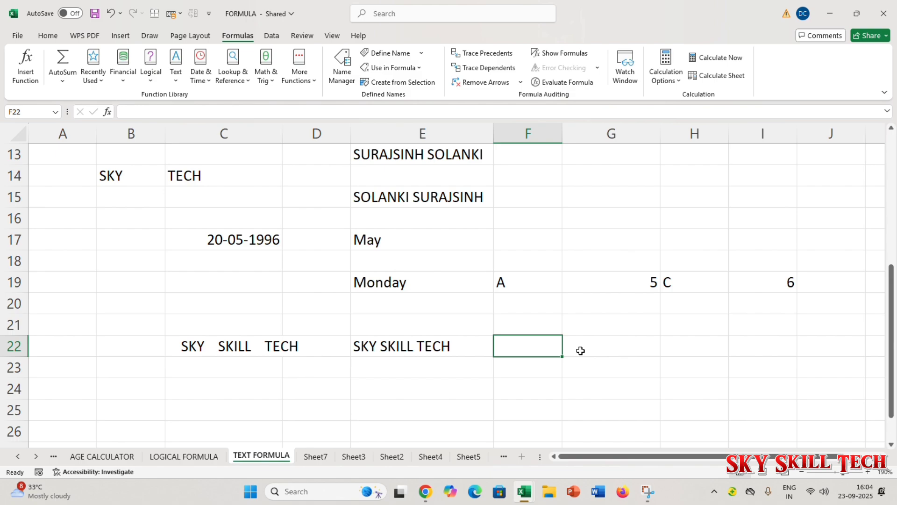
pyautogui.write('=TEX')
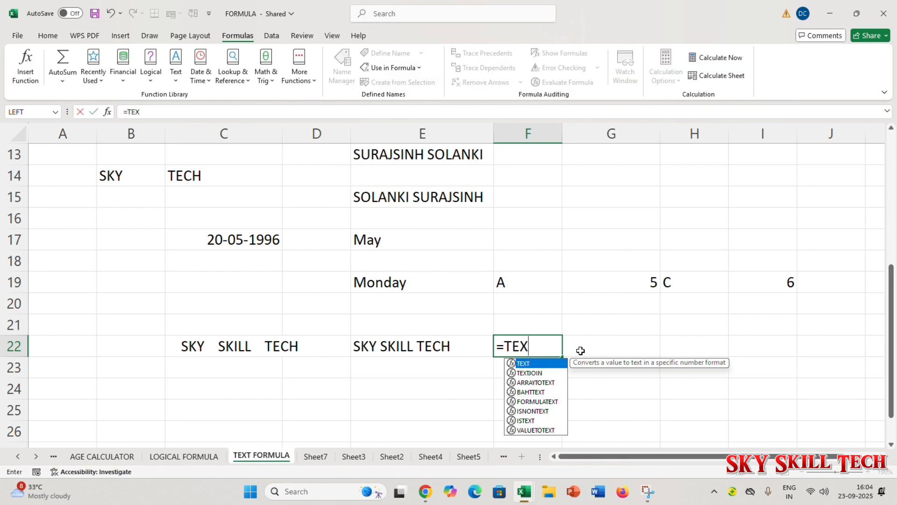
pyautogui.write('TJOIN(')
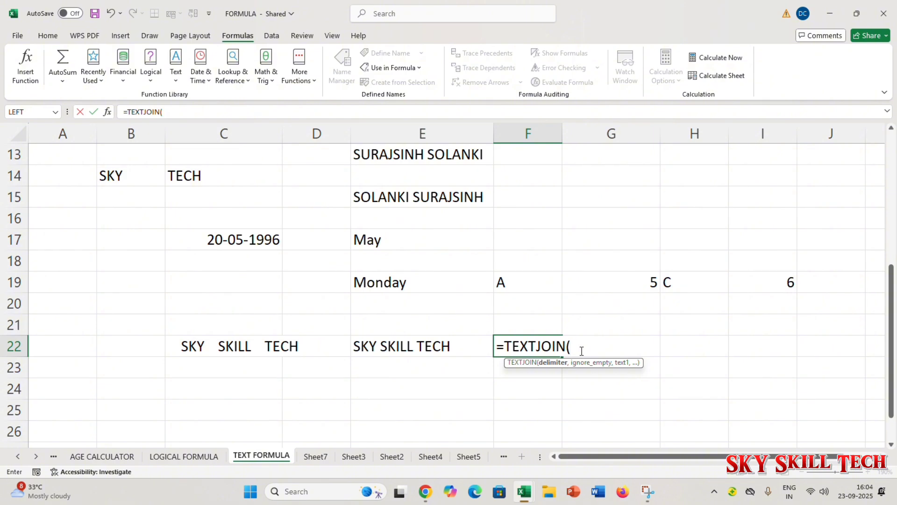
pyautogui.write('"-",')
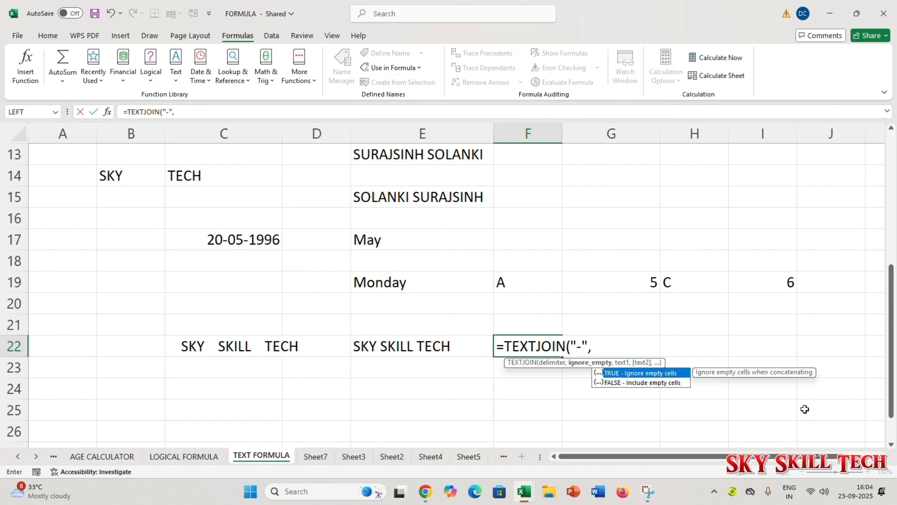
pyautogui.write('TRUE')
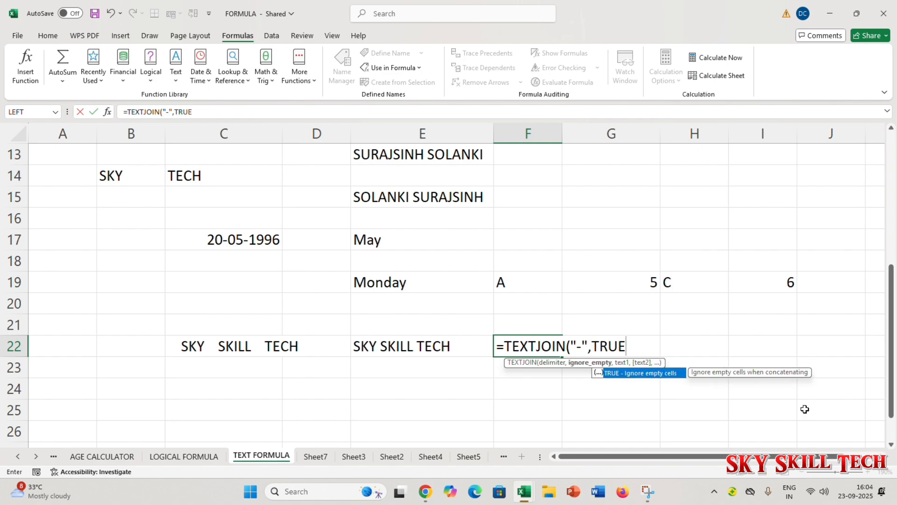
pyautogui.write(',')
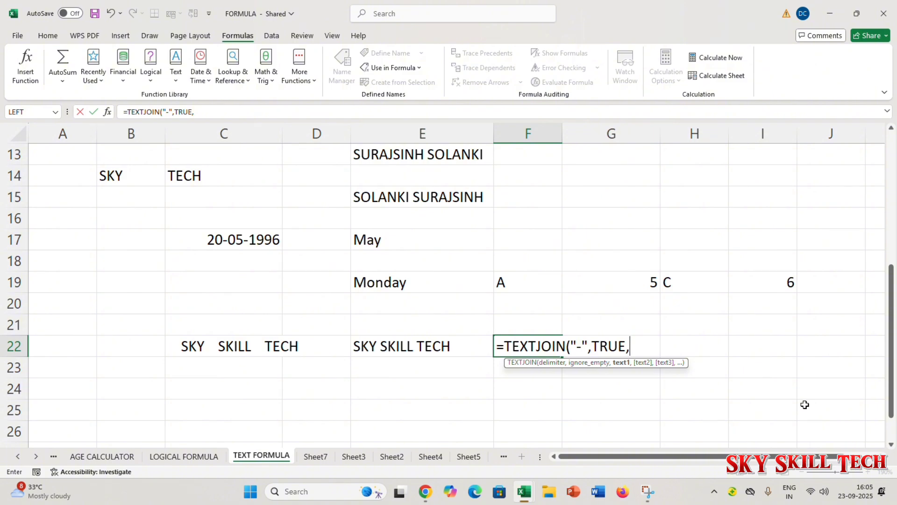
# Complete the TEXTJOIN formula in F22 with cells F19, G19, H19 and I19 as the texts to join.
pyautogui.click(550, 287)
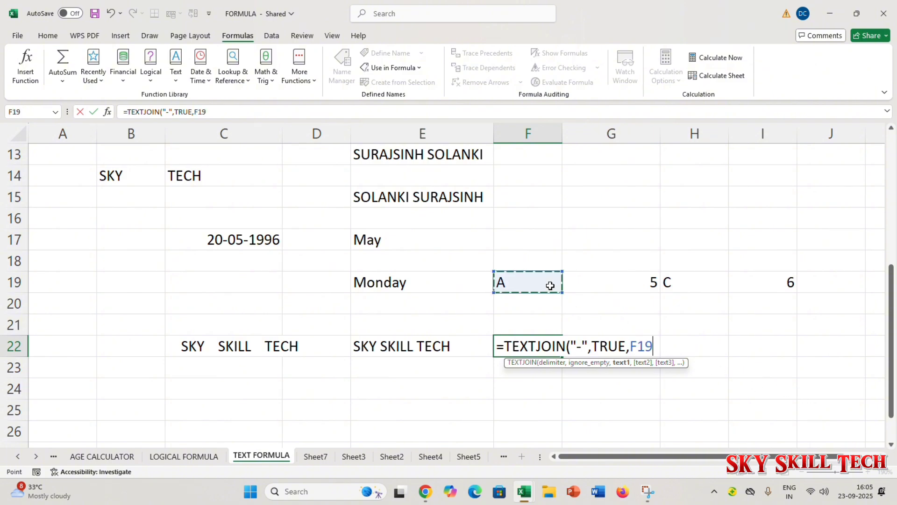
pyautogui.write(',')
pyautogui.click(644, 284)
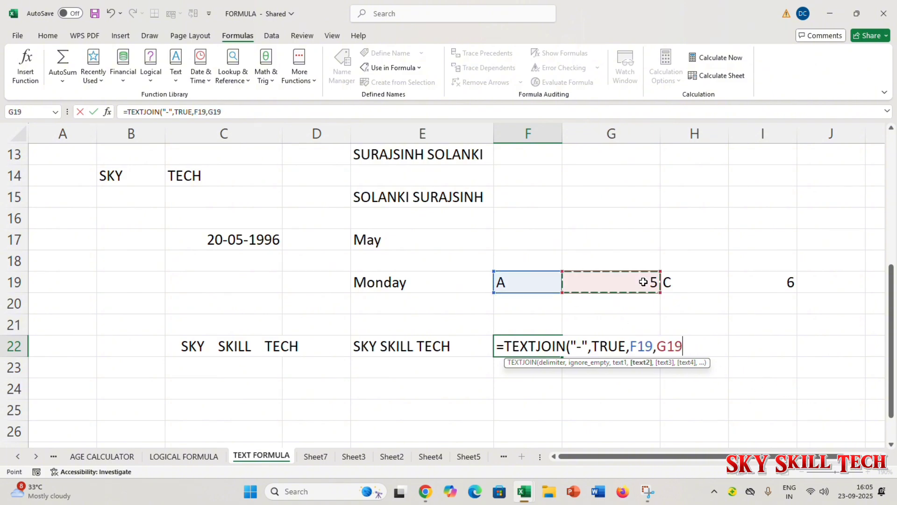
pyautogui.write(',')
pyautogui.click(685, 282)
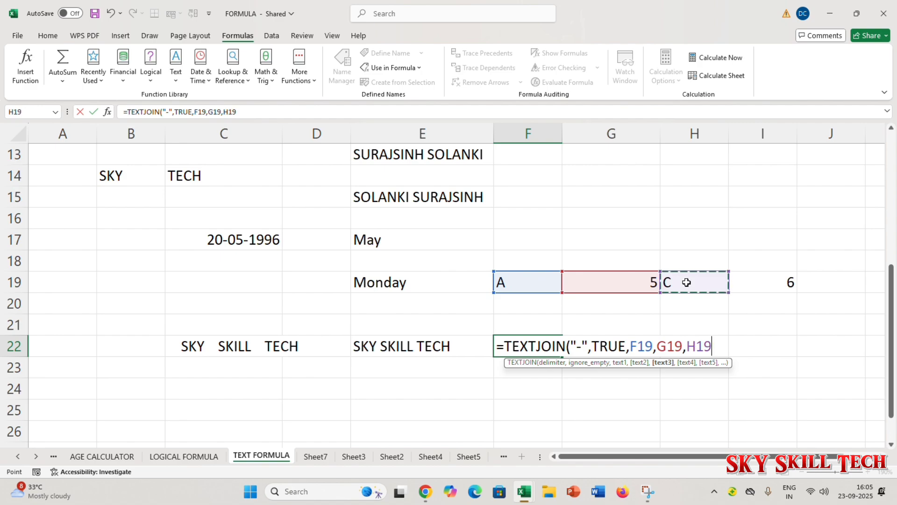
pyautogui.write(',')
pyautogui.click(789, 283)
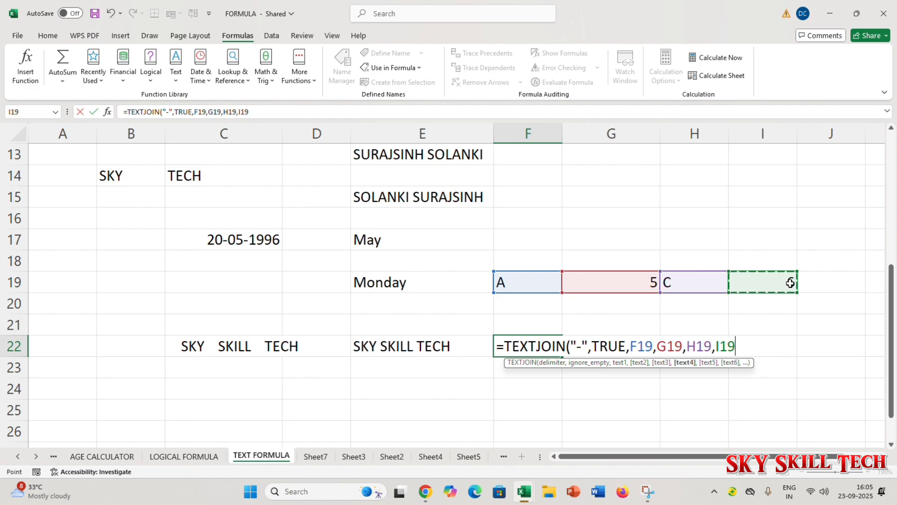
pyautogui.write(')')
pyautogui.press('Return')
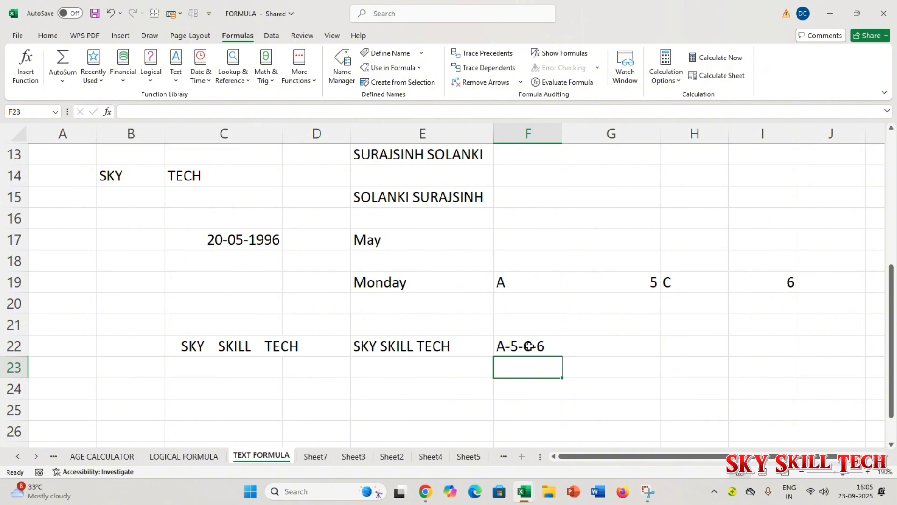
# Examine the TEXTJOIN formula in cell F22 and its joined result.
pyautogui.click(548, 350)
pyautogui.click(605, 348)
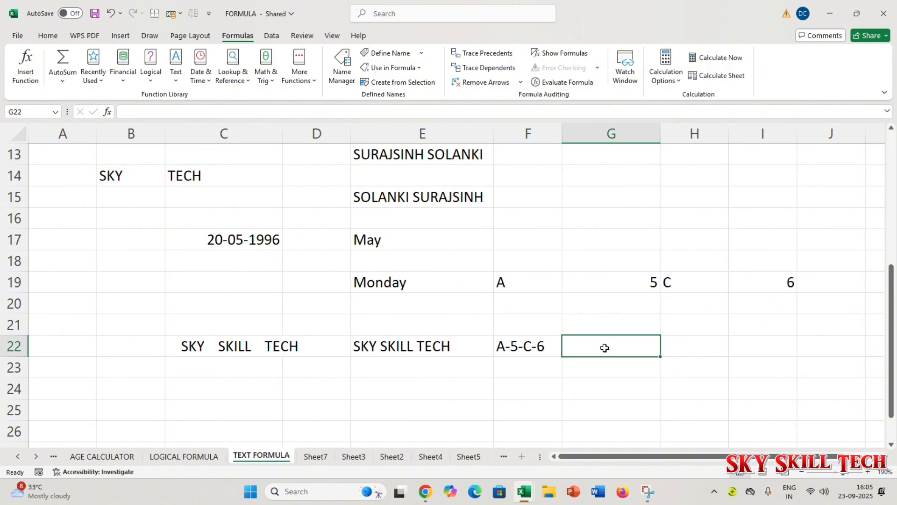
pyautogui.click(533, 346)
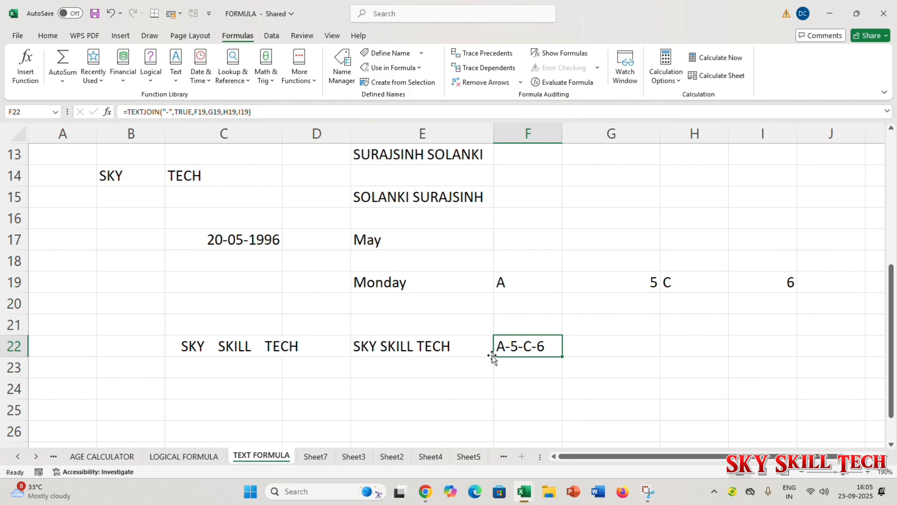
pyautogui.click(577, 369)
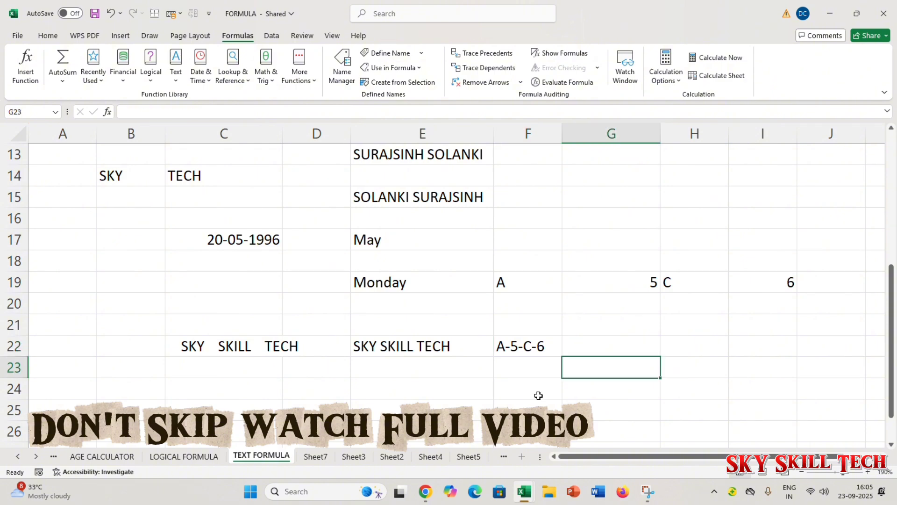
pyautogui.click(496, 391)
pyautogui.click(581, 388)
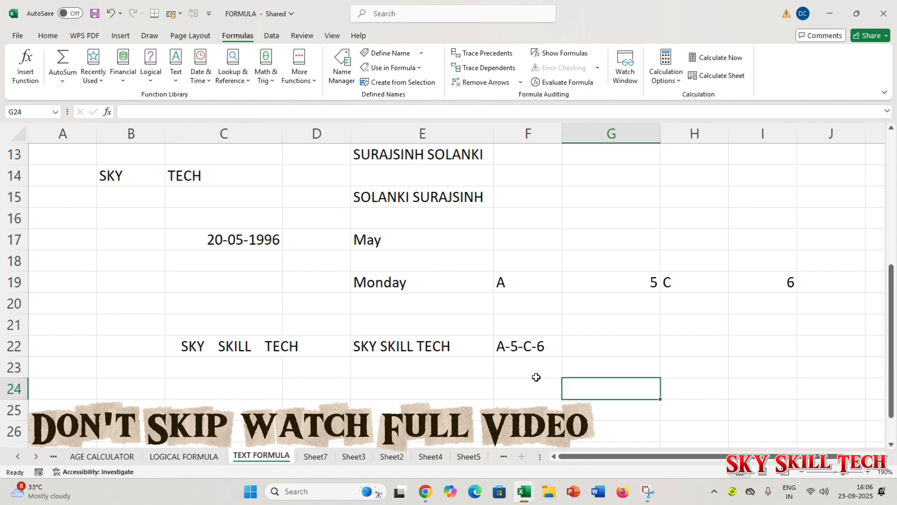
# Fill cells E24 to E27 with the letters A, B, C and D.
pyautogui.scroll(-1, 535, 376)
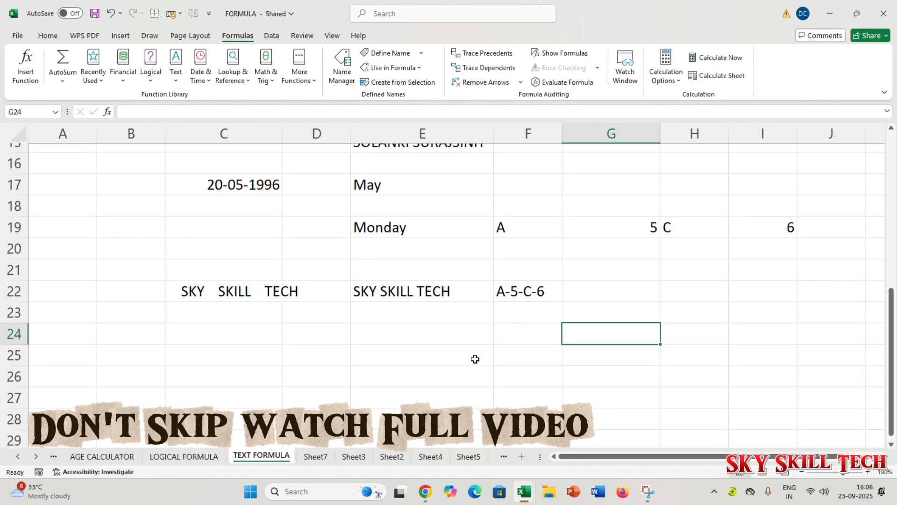
pyautogui.click(427, 331)
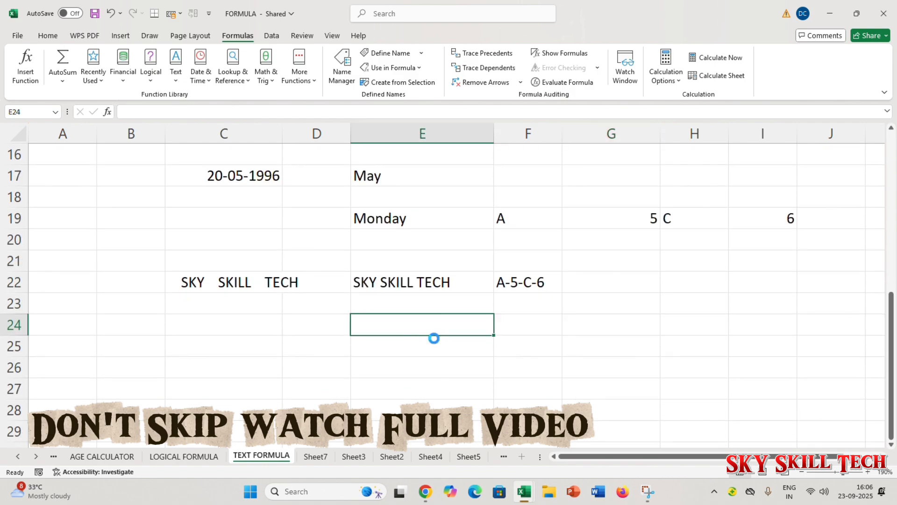
pyautogui.write('A')
pyautogui.press('Return')
pyautogui.write('B')
pyautogui.press('Return')
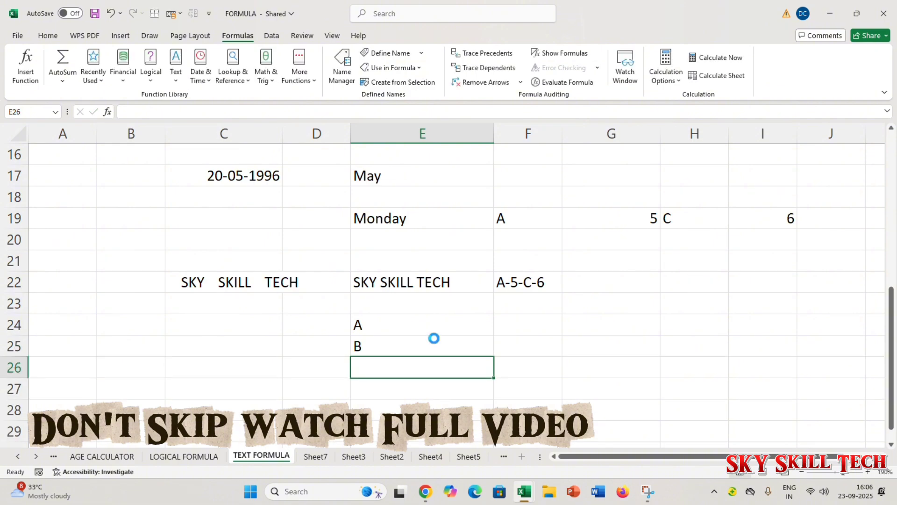
pyautogui.write('C')
pyautogui.press('Return')
pyautogui.write('D')
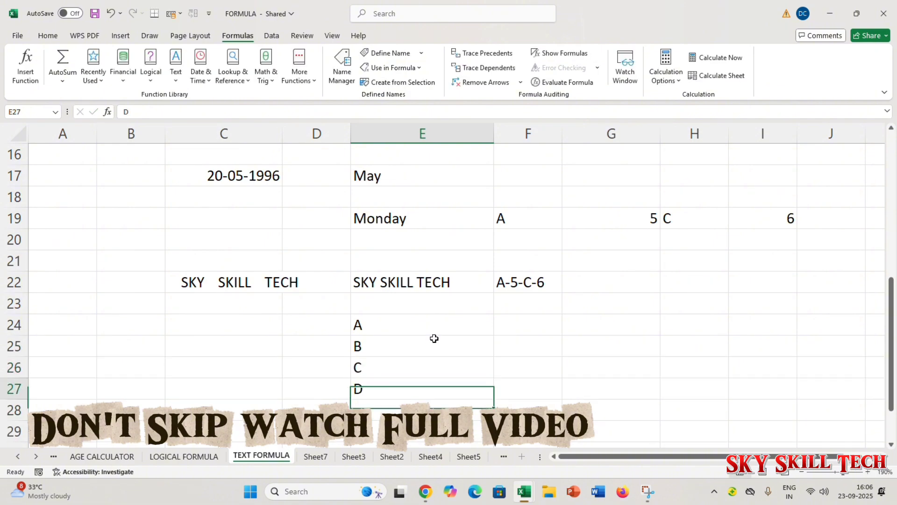
pyautogui.press('Return')
# Enter =REPT(E24,5) in cell F24 to repeat the letter five times, and copy the formula down to F27.
pyautogui.click(434, 337)
pyautogui.press('Right')
pyautogui.press('Right')
pyautogui.press('Left')
pyautogui.press('Up')
pyautogui.write('=')
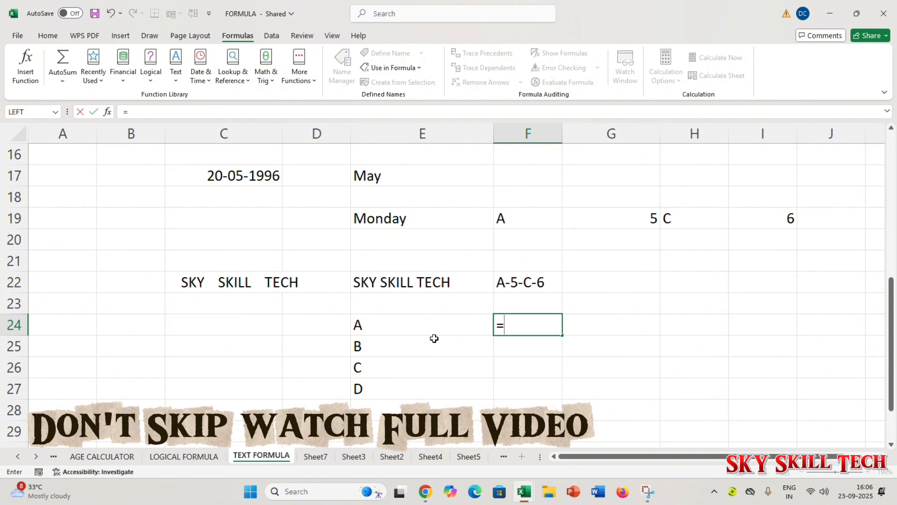
pyautogui.write('RE')
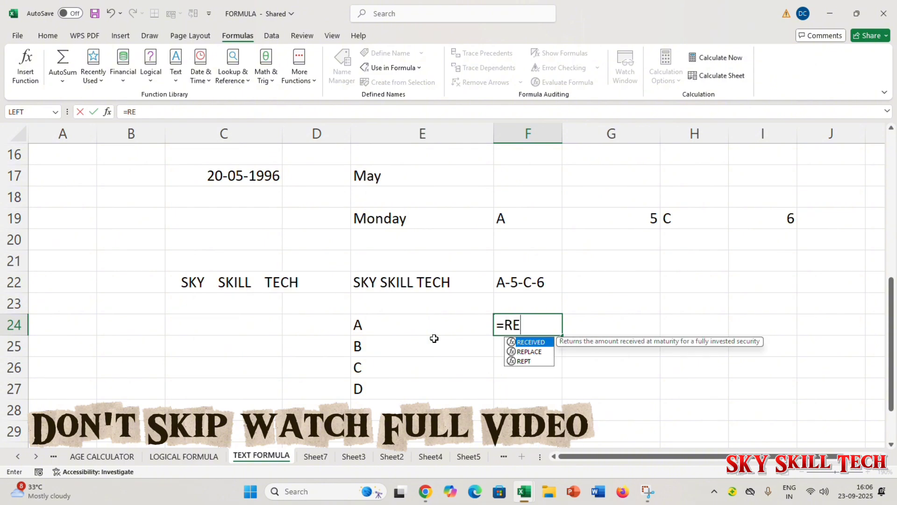
pyautogui.write('PT')
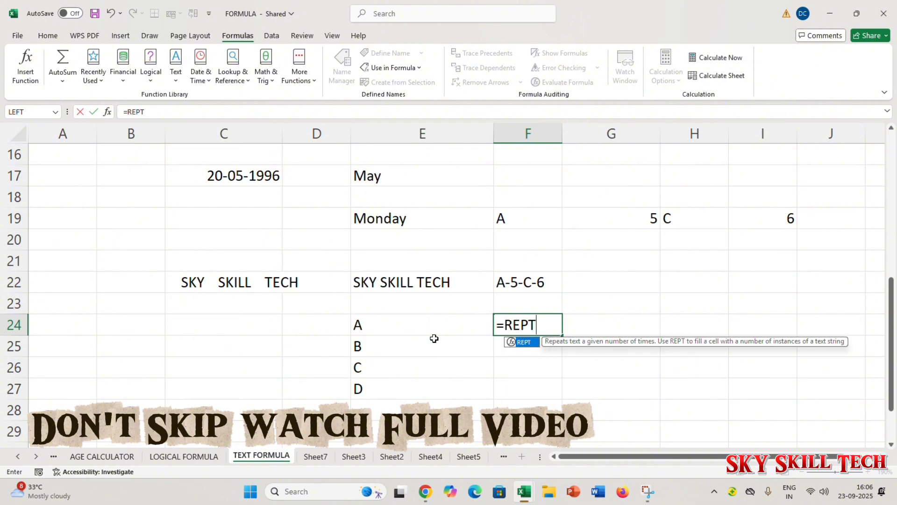
pyautogui.write('(')
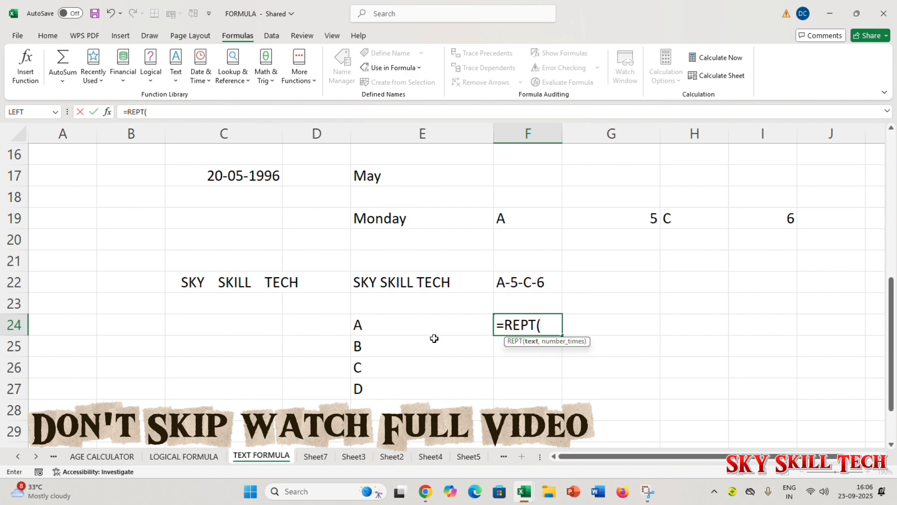
pyautogui.click(366, 326)
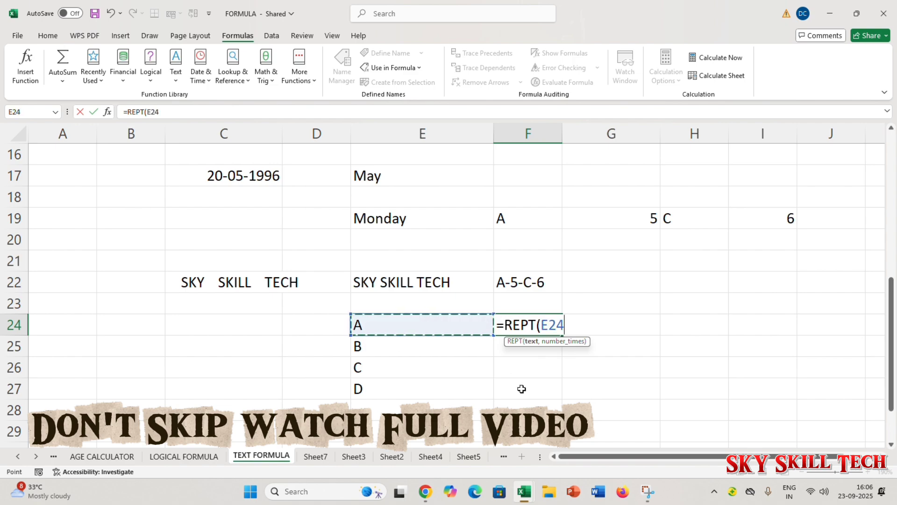
pyautogui.write(',')
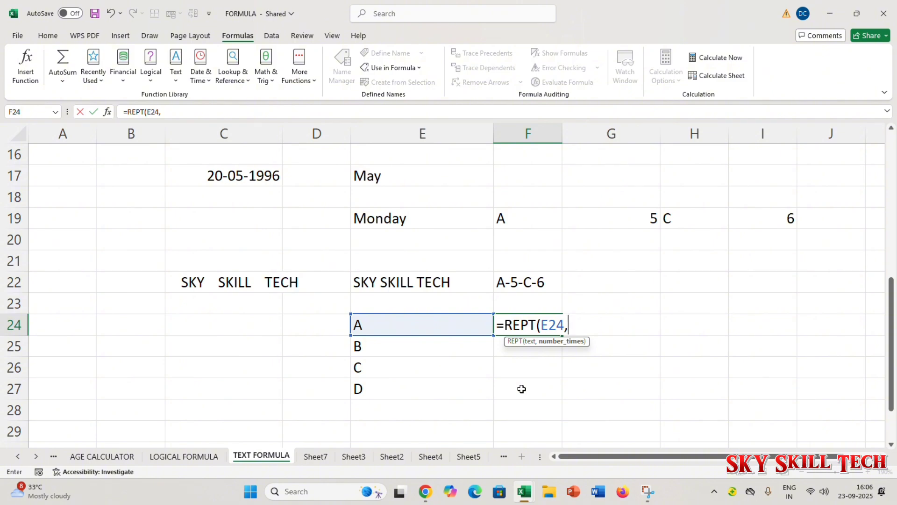
pyautogui.write('5)')
pyautogui.press('Return')
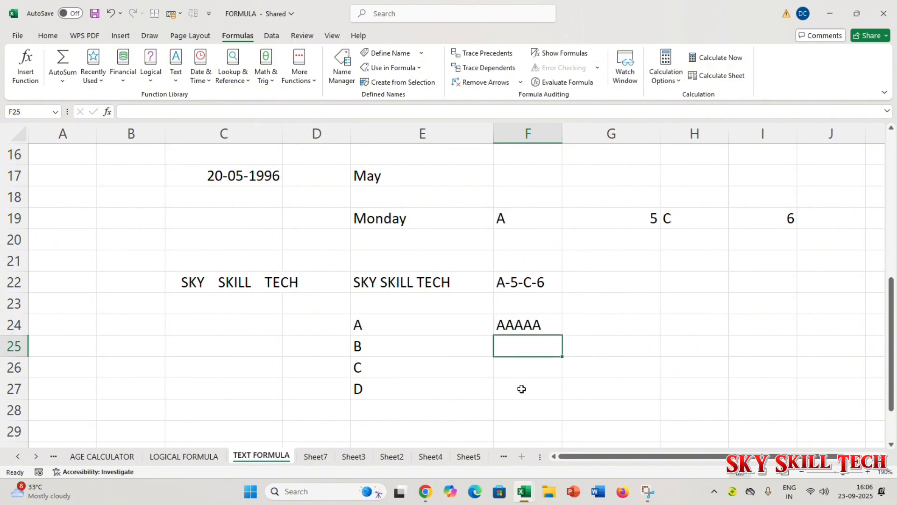
pyautogui.click(524, 324)
pyautogui.moveTo(562, 335); pyautogui.dragTo(562, 392)
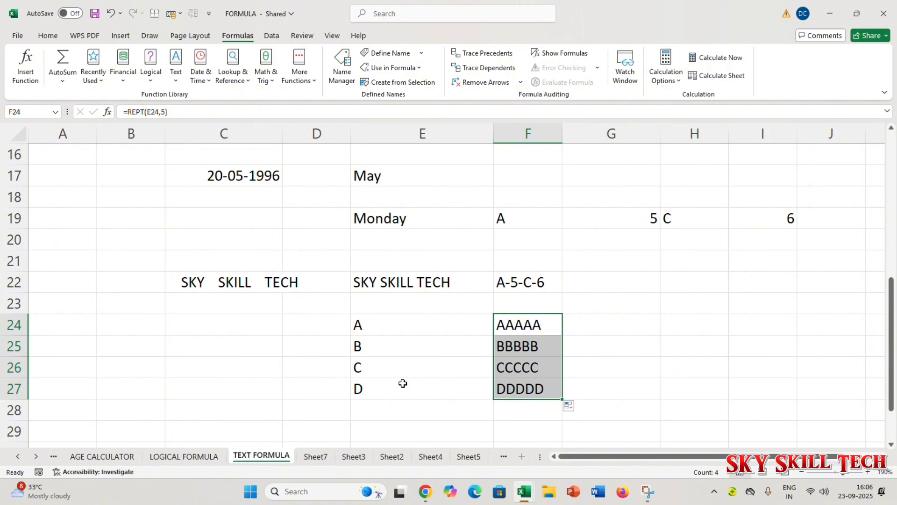
# Look through the list of available text functions and review the examples in the TEXT FORMULA sheet.
pyautogui.click(176, 66)
pyautogui.scroll(-3, 215, 280)
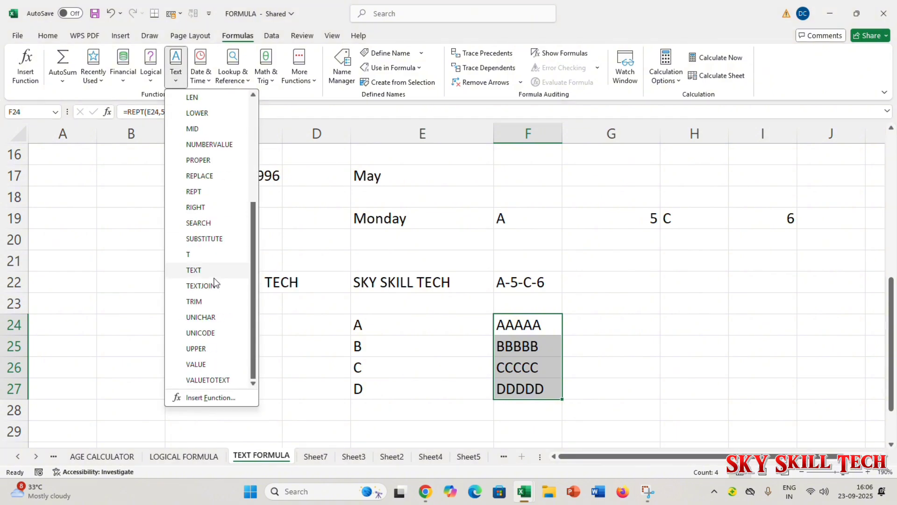
pyautogui.scroll(3, 215, 280)
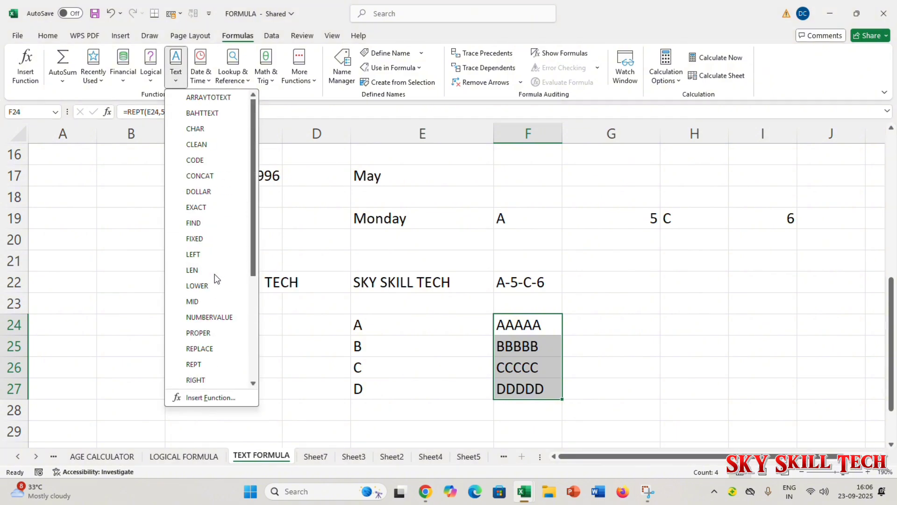
pyautogui.click(456, 216)
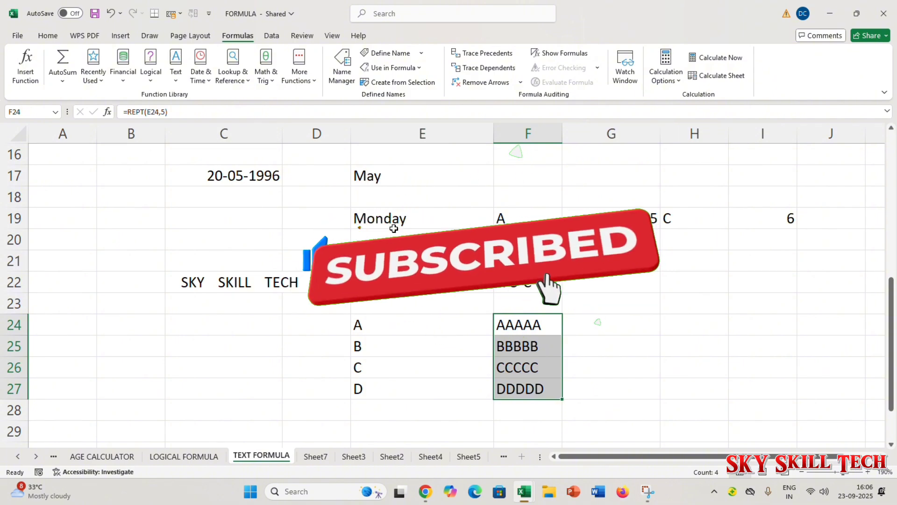
pyautogui.scroll(5, 394, 228)
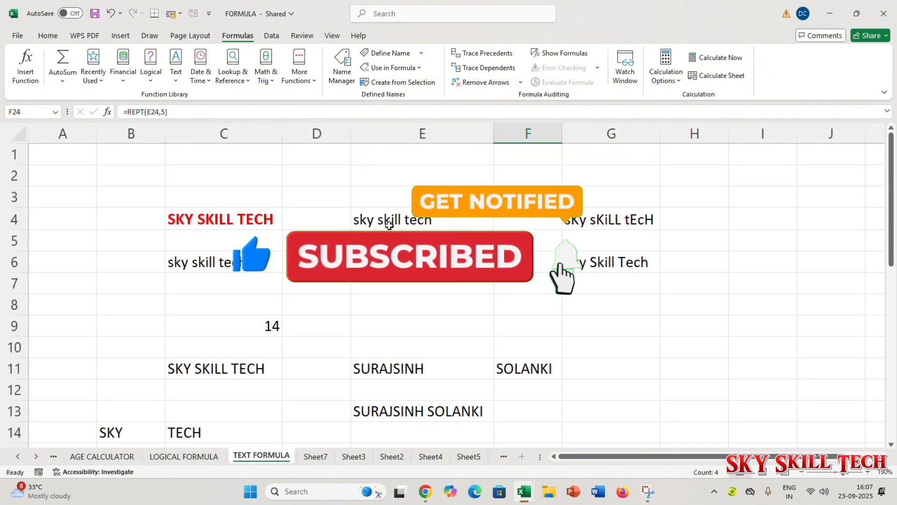
pyautogui.scroll(-5, 394, 228)
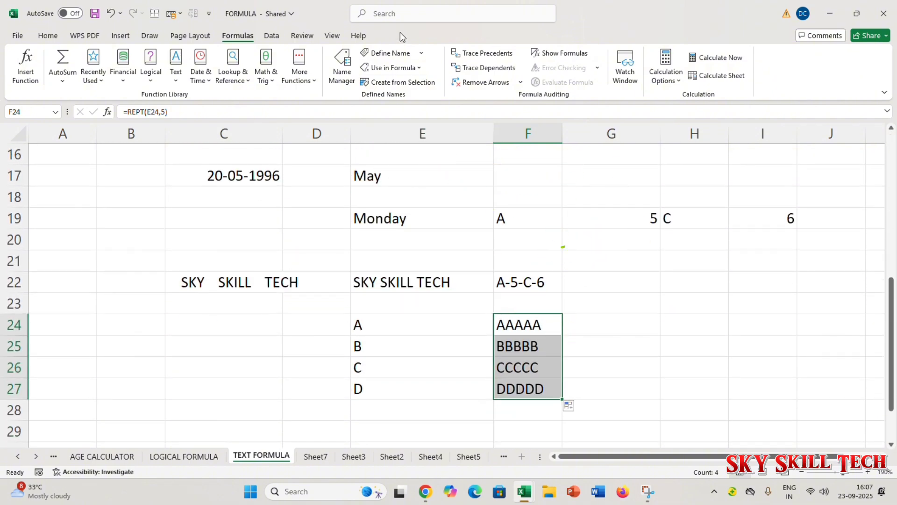